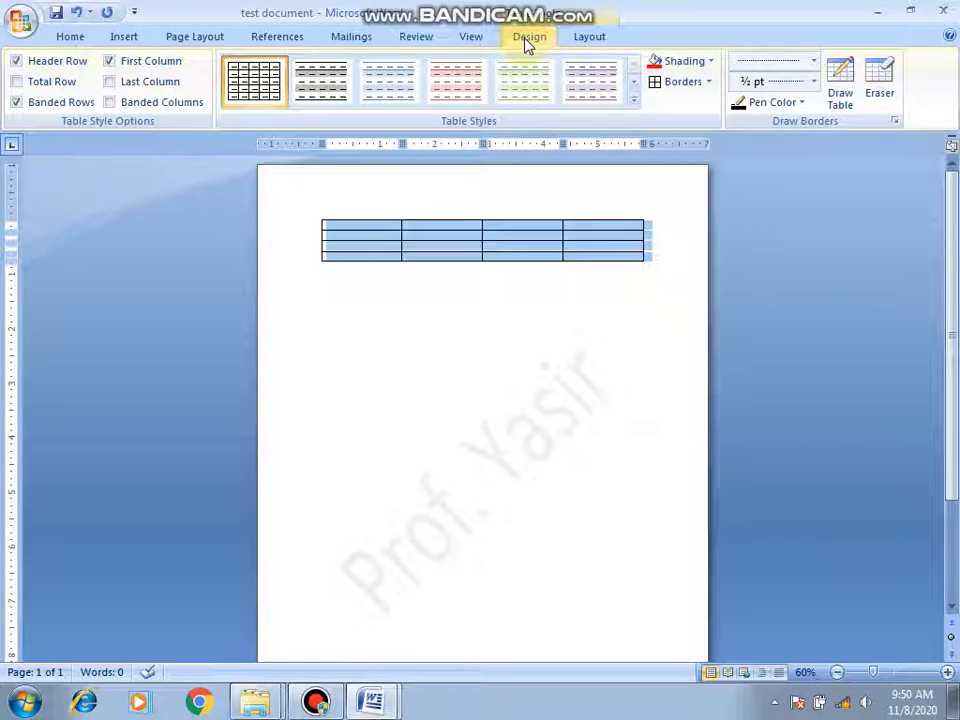
Step: Center the cell contents of the whole table horizontally and vertically, and insert four rows below the existing ones
left_click(588, 40)
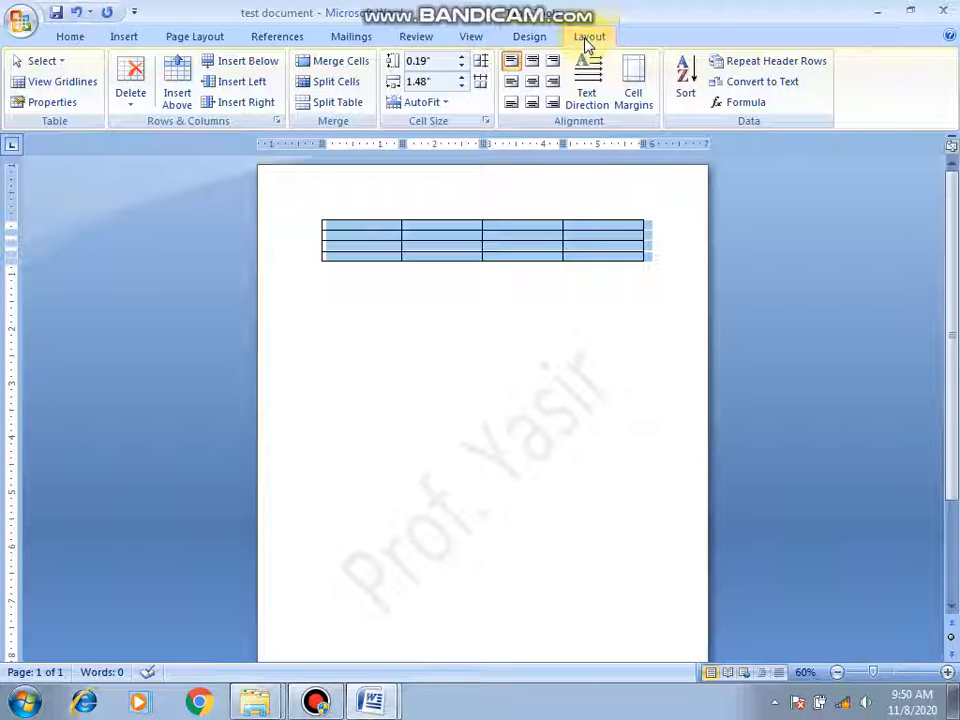
left_click(532, 82)
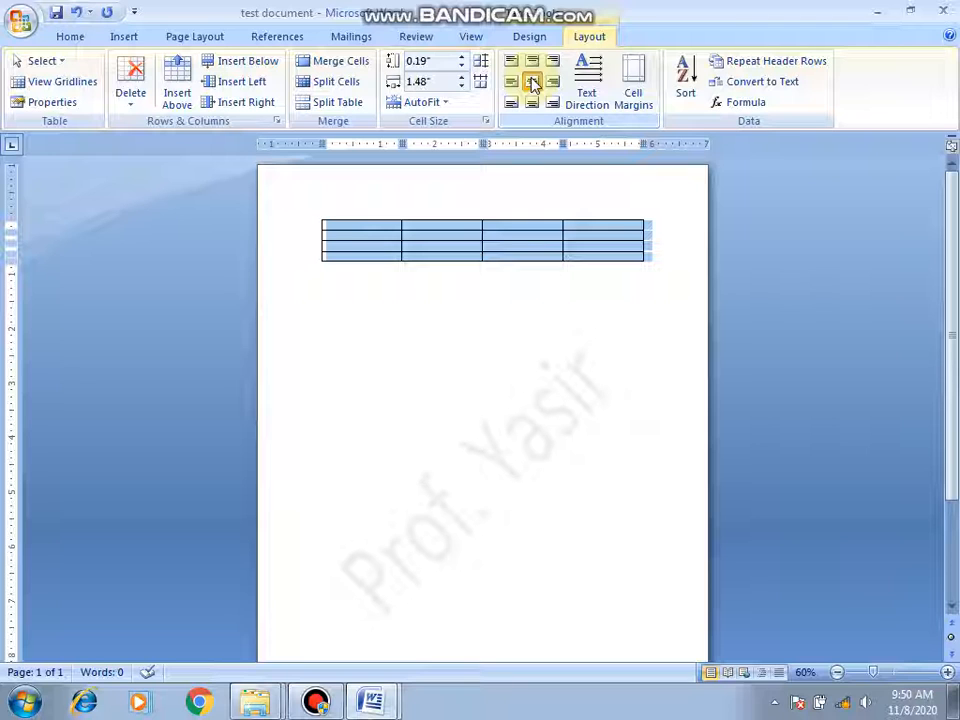
left_click(247, 63)
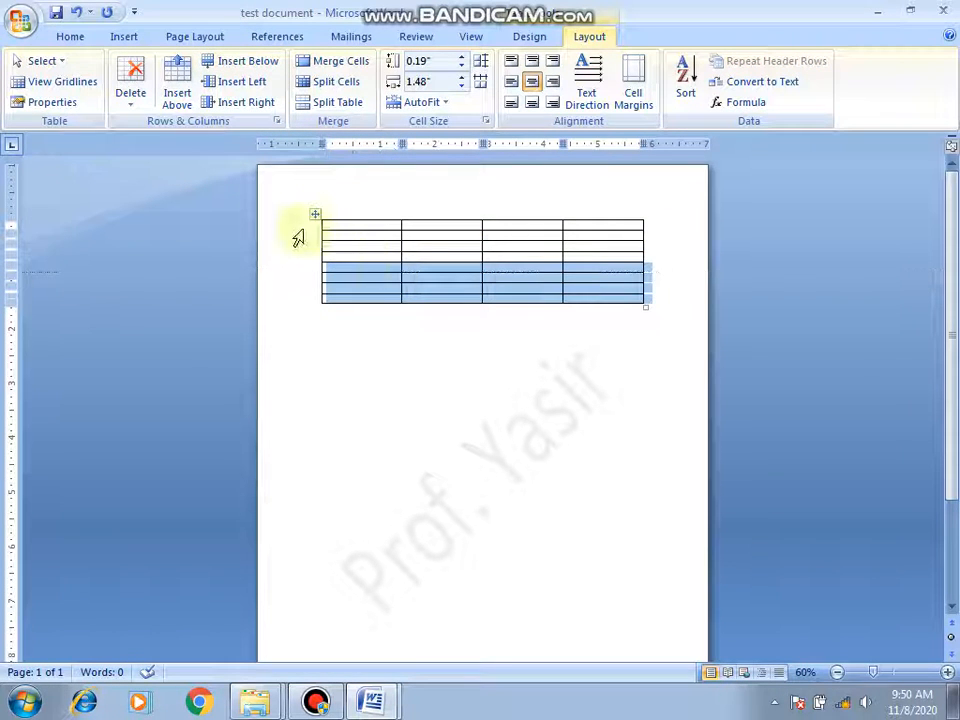
Step: Set the row height of the entire table to 0.6"
left_click(315, 213)
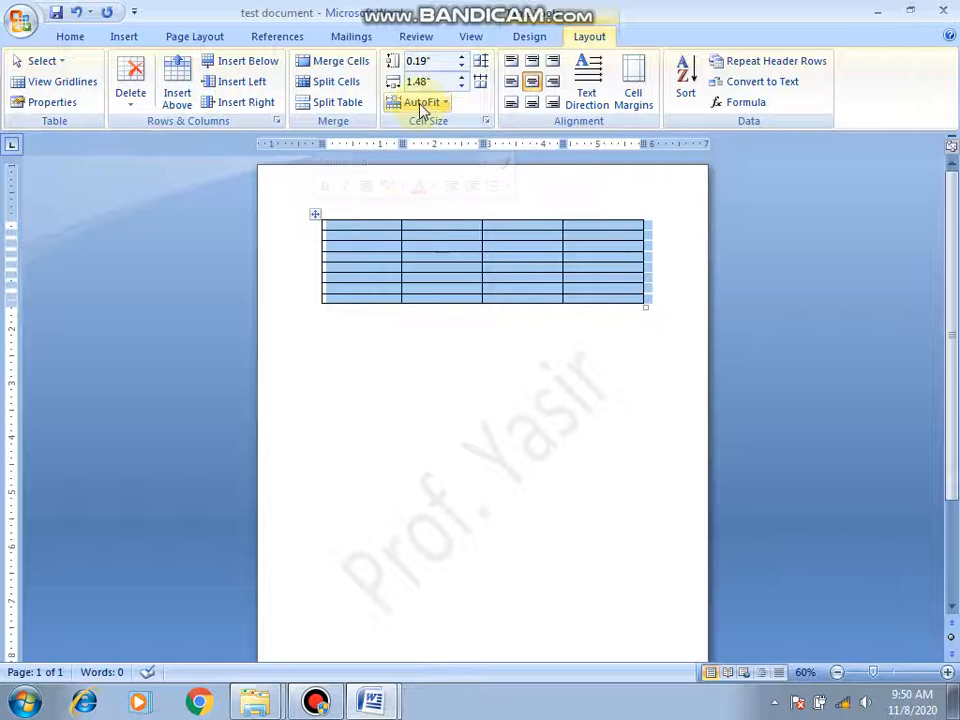
left_click(462, 58)
left_click(462, 58)
left_click(462, 58)
left_click(462, 58)
left_click(462, 58)
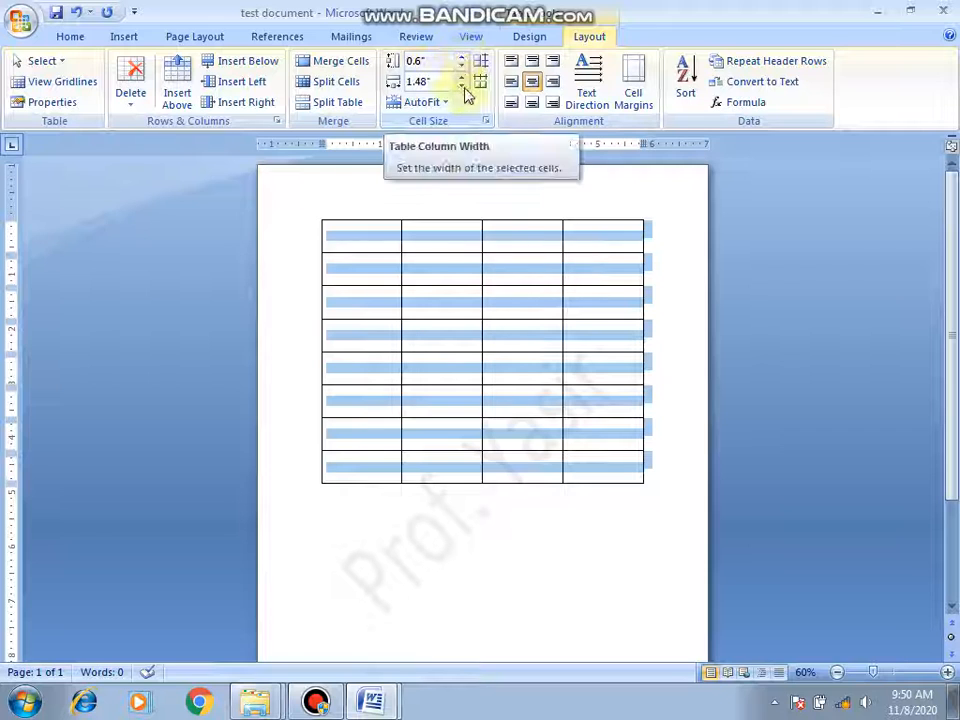
Step: Set the width of all the table's columns to 1.7"
left_click(462, 78)
left_click(462, 78)
left_click(462, 78)
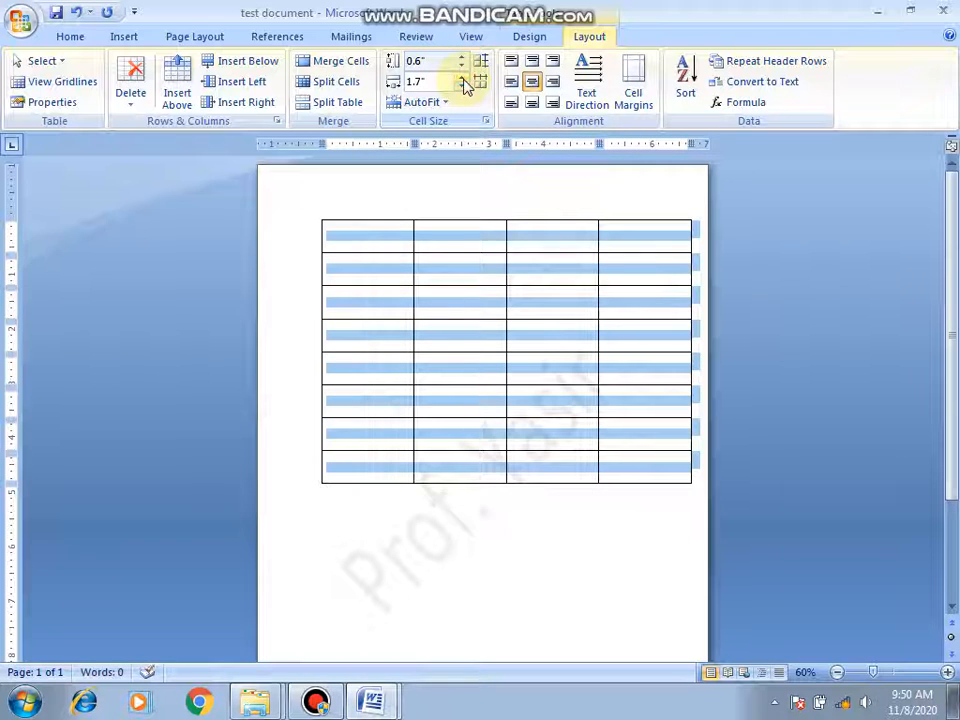
Step: Try inserting a column to the left of the table's first column and undo the insertion
left_click(353, 219)
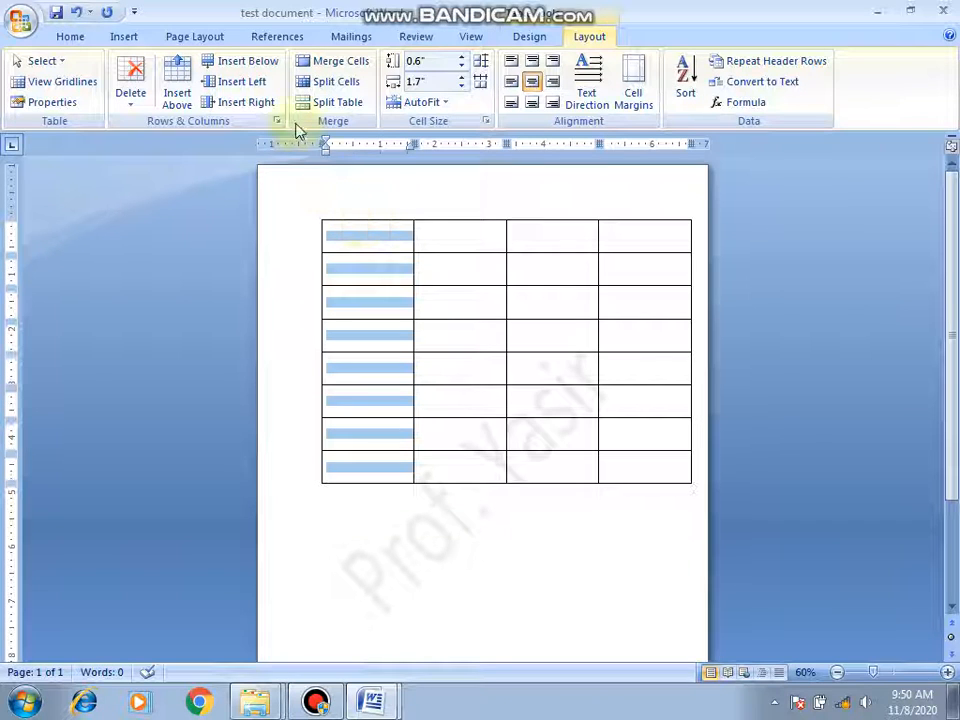
left_click(238, 86)
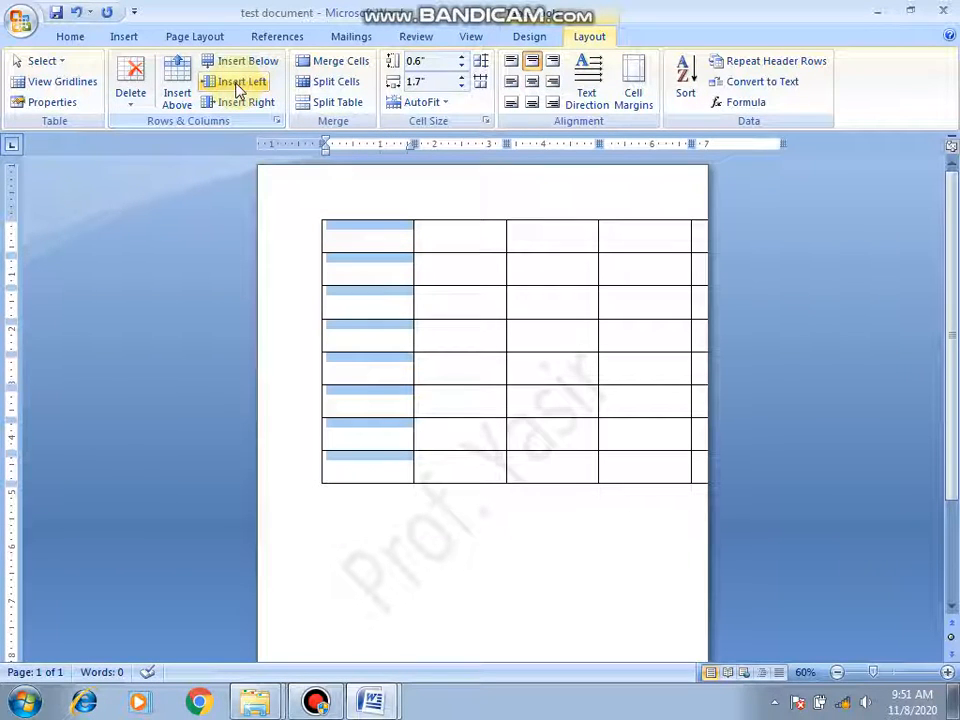
left_click(78, 13)
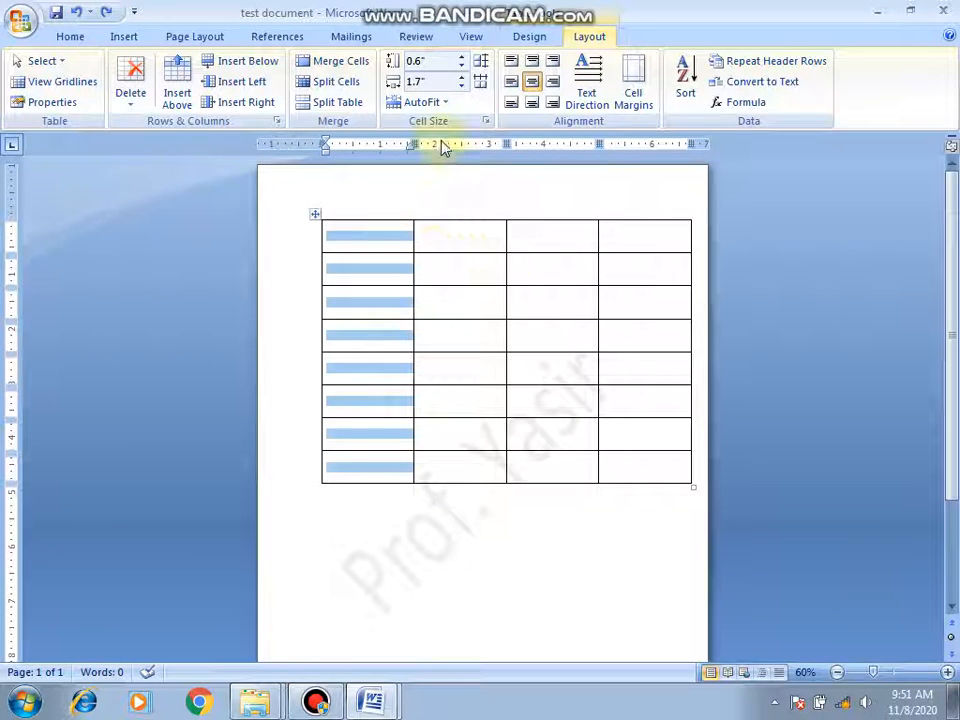
Step: Reduce the width of the table's first column to 0.8"
left_click(463, 88)
left_click(463, 88)
left_click(463, 88)
left_click(463, 88)
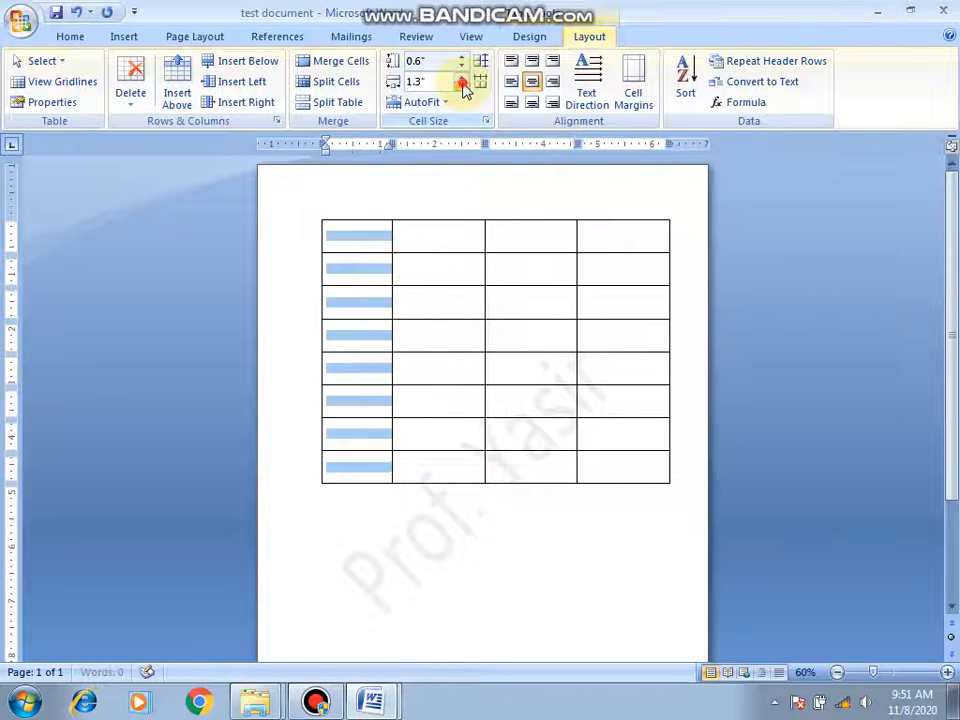
left_click(463, 88)
left_click(463, 88)
left_click(463, 88)
left_click(463, 88)
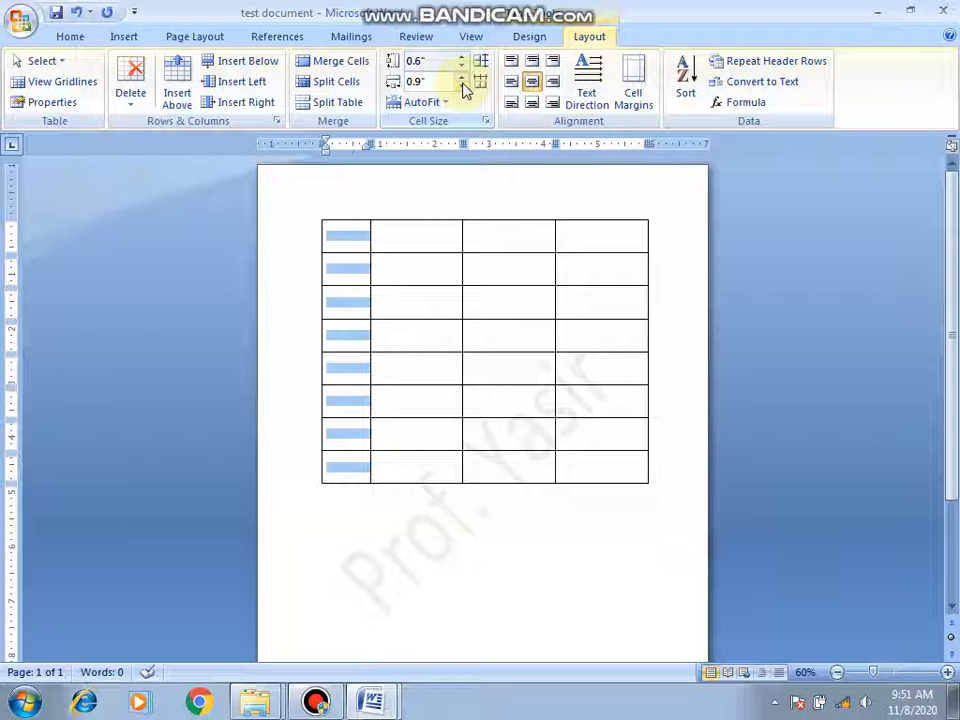
left_click(463, 88)
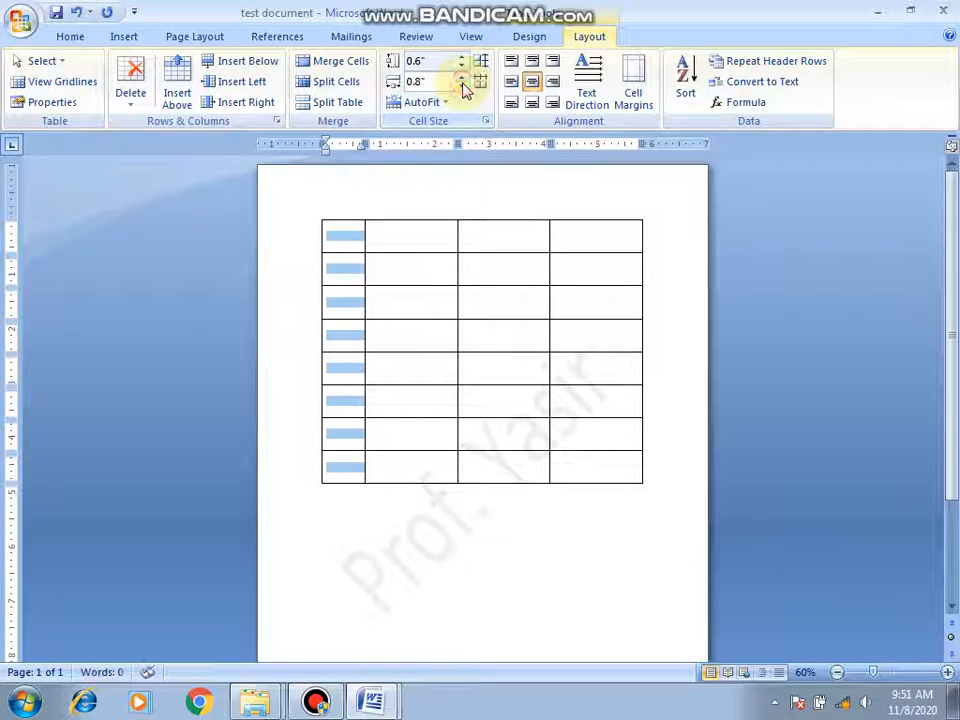
Step: Insert a column to the left of the first column and another to the right of that new column
left_click(244, 84)
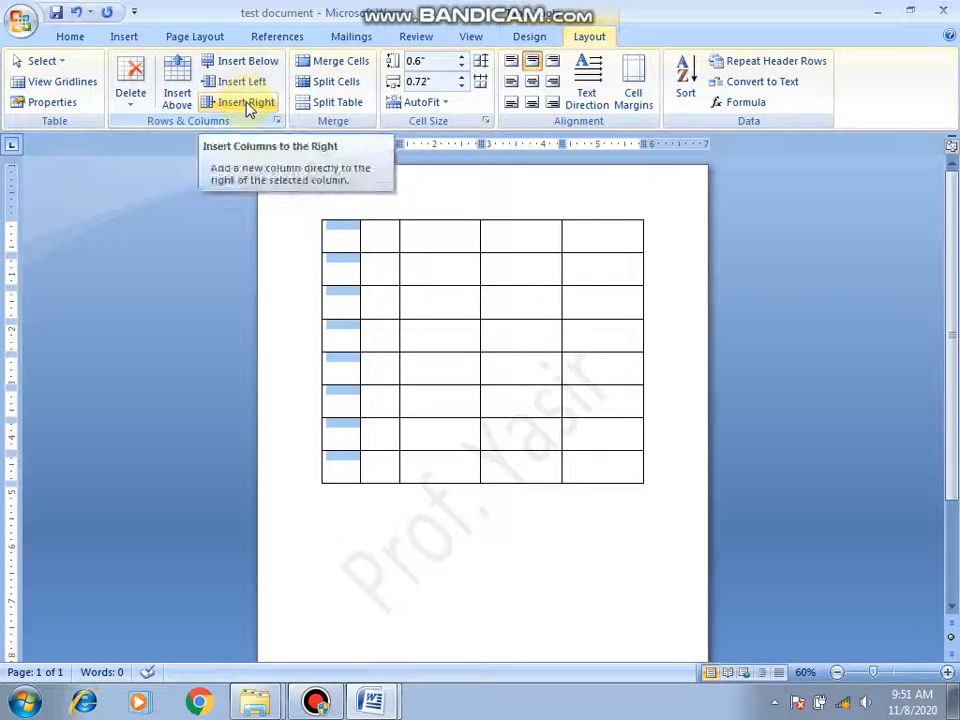
left_click(247, 104)
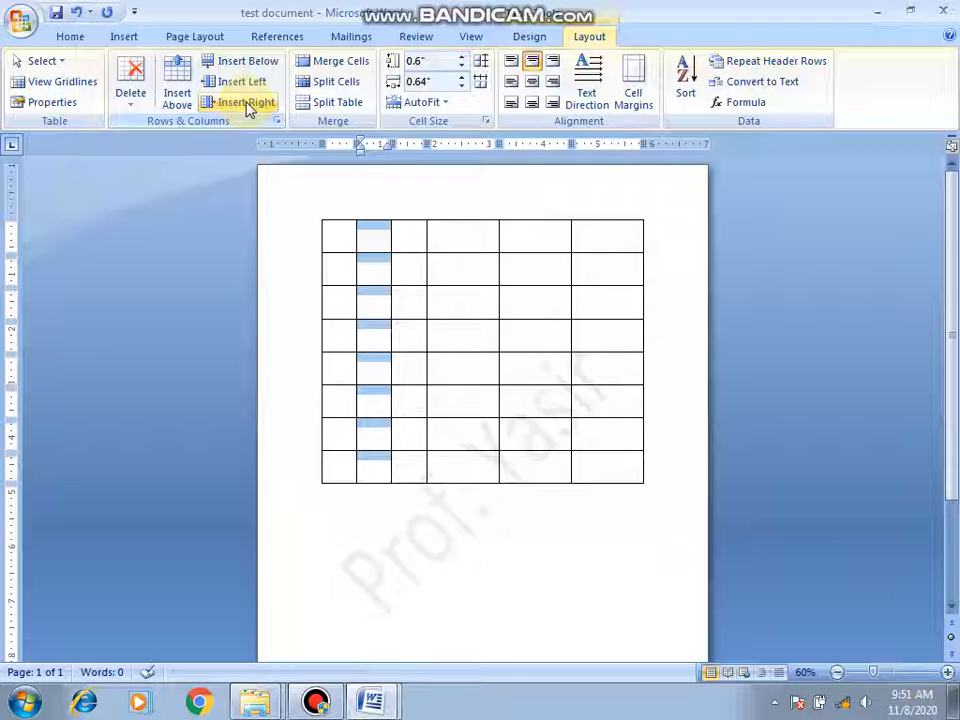
left_click(408, 215)
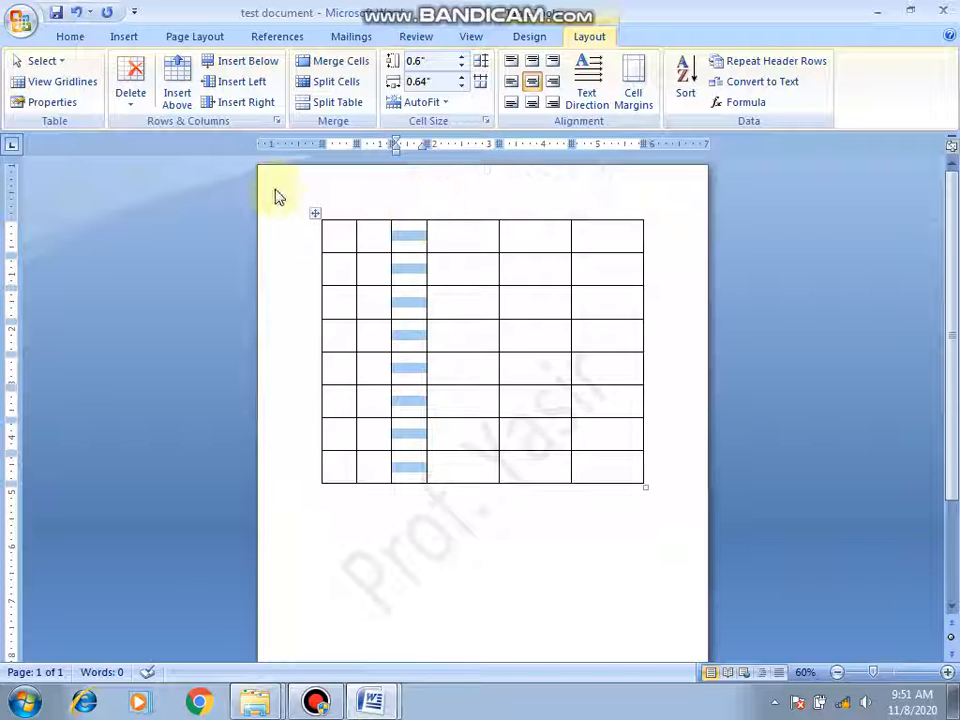
Step: Enter "jdjdd" and "dd" in the first two cells of the table's fourth row
left_click(347, 333)
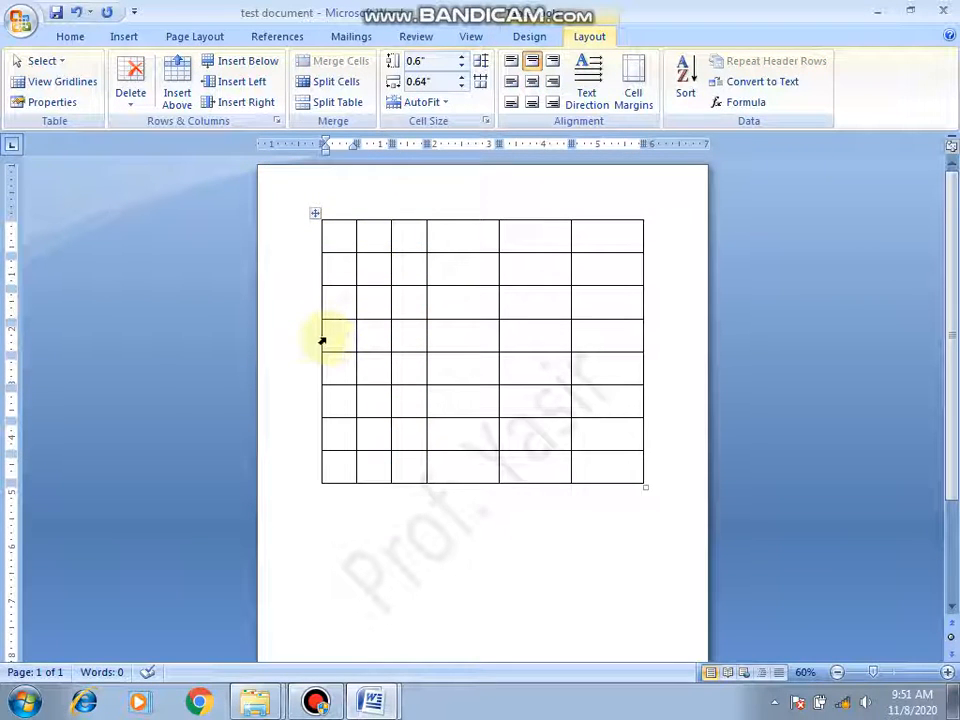
type("jdjdd")
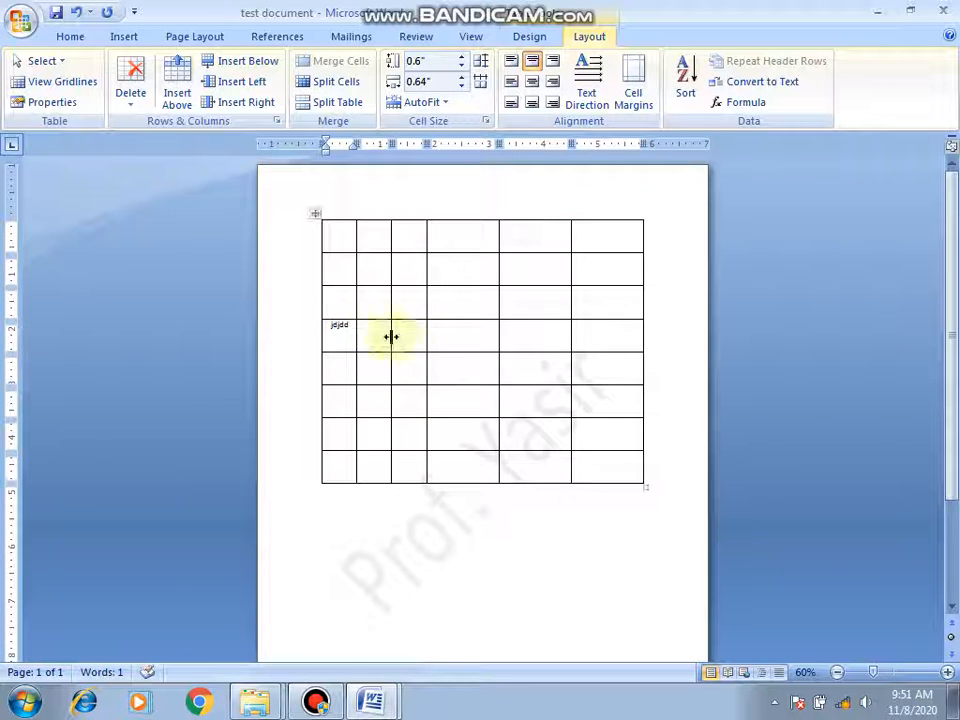
left_click(373, 330)
type("dd")
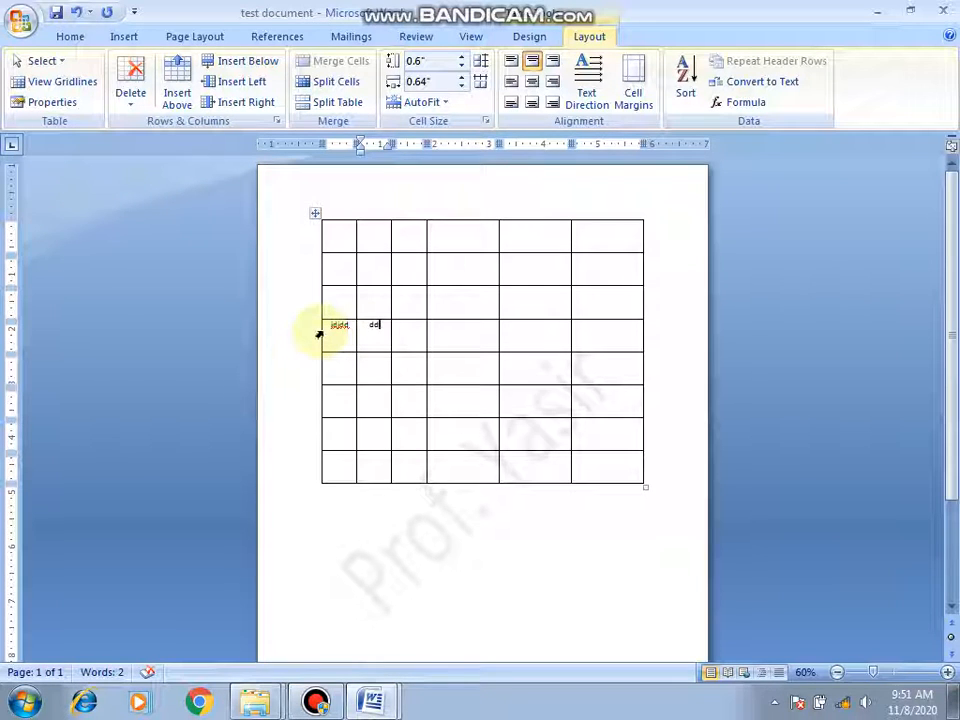
Step: Insert two rows below the "jdjdd" row and one row above it
left_click(318, 331)
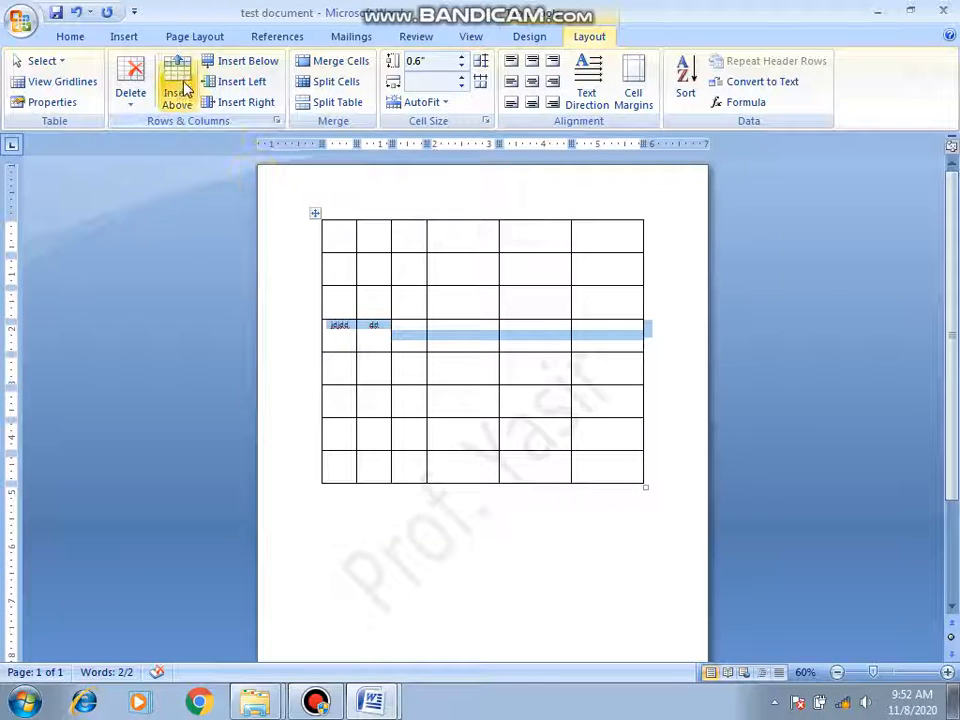
left_click(240, 66)
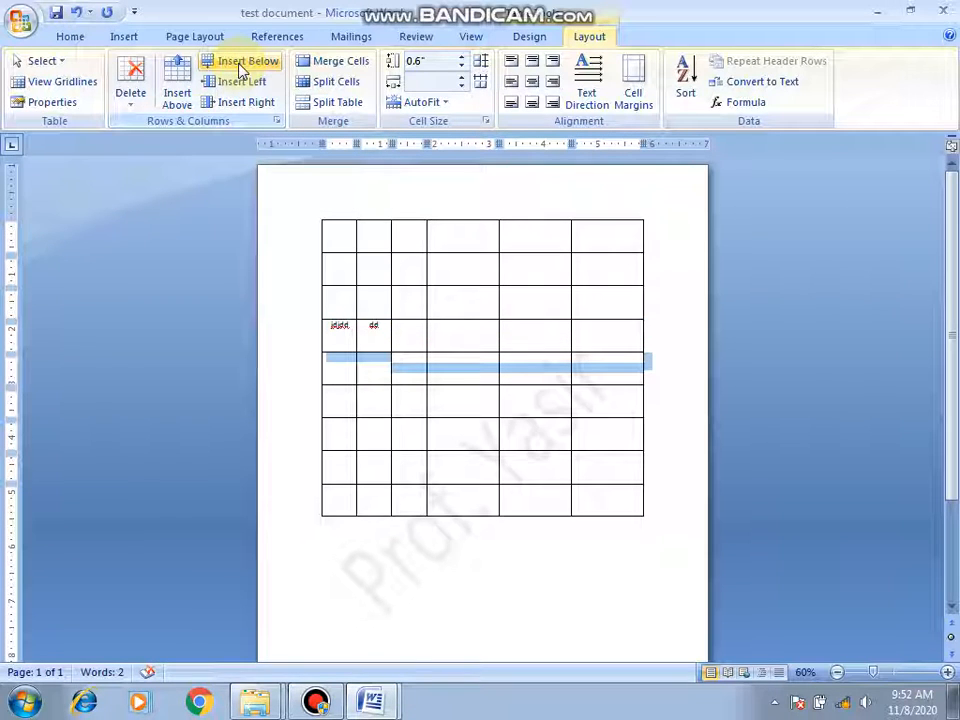
left_click(240, 66)
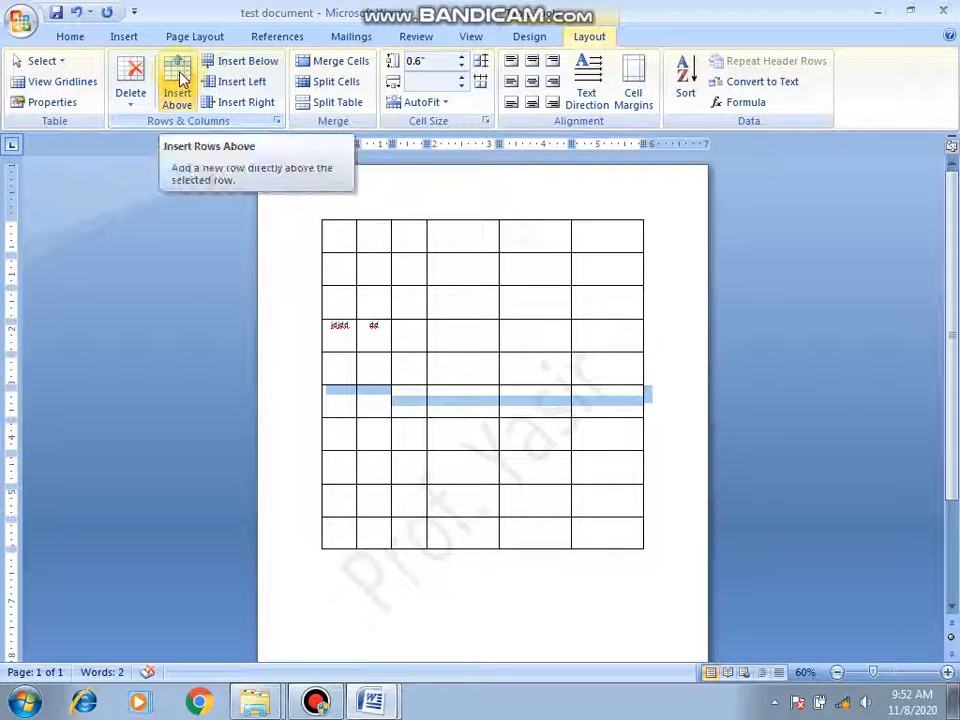
left_click(319, 338)
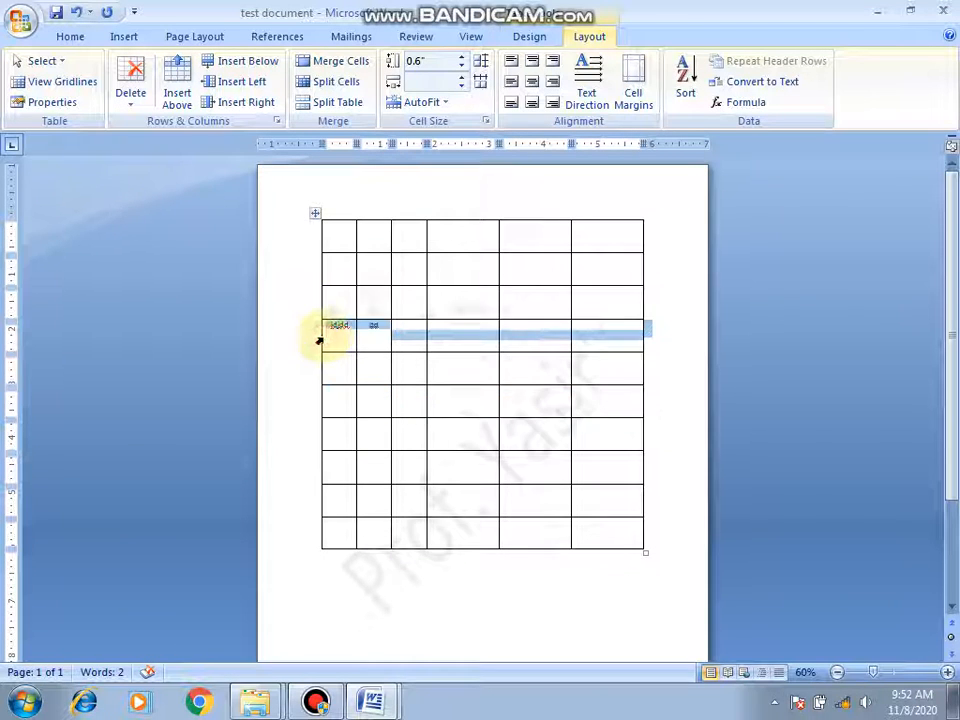
left_click(173, 70)
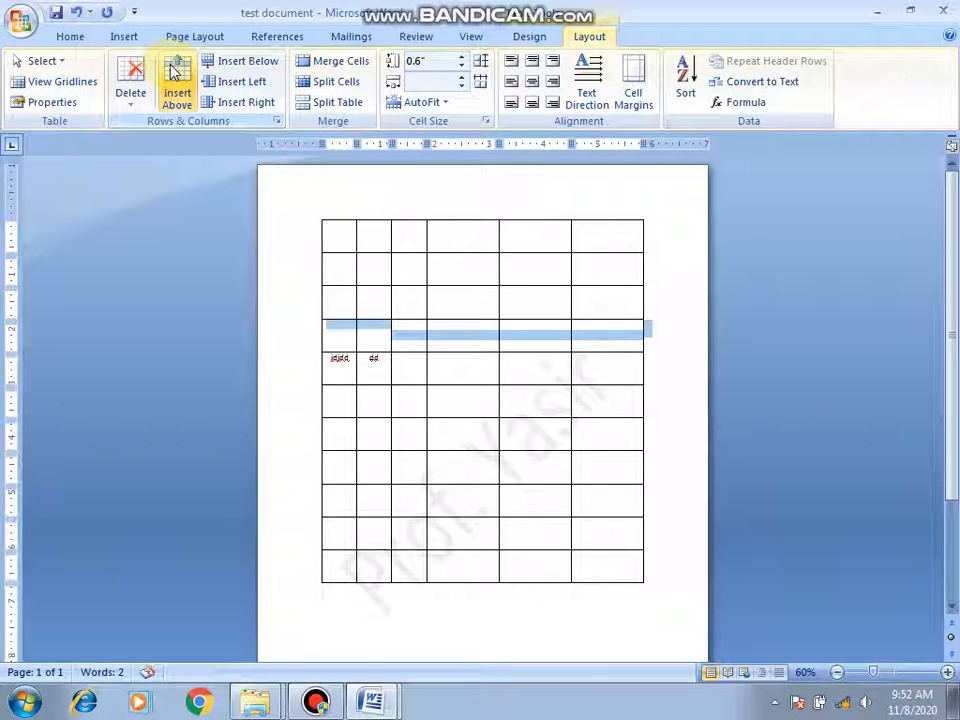
Step: Insert one more row directly below the "jdjdd" row
left_click(321, 372)
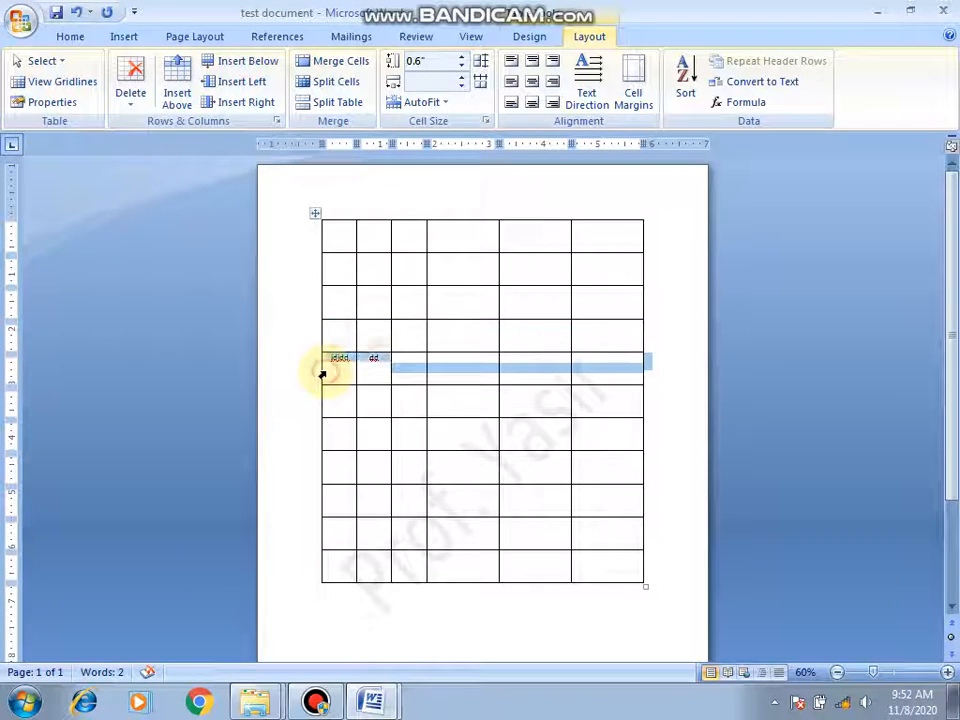
right_click(418, 373)
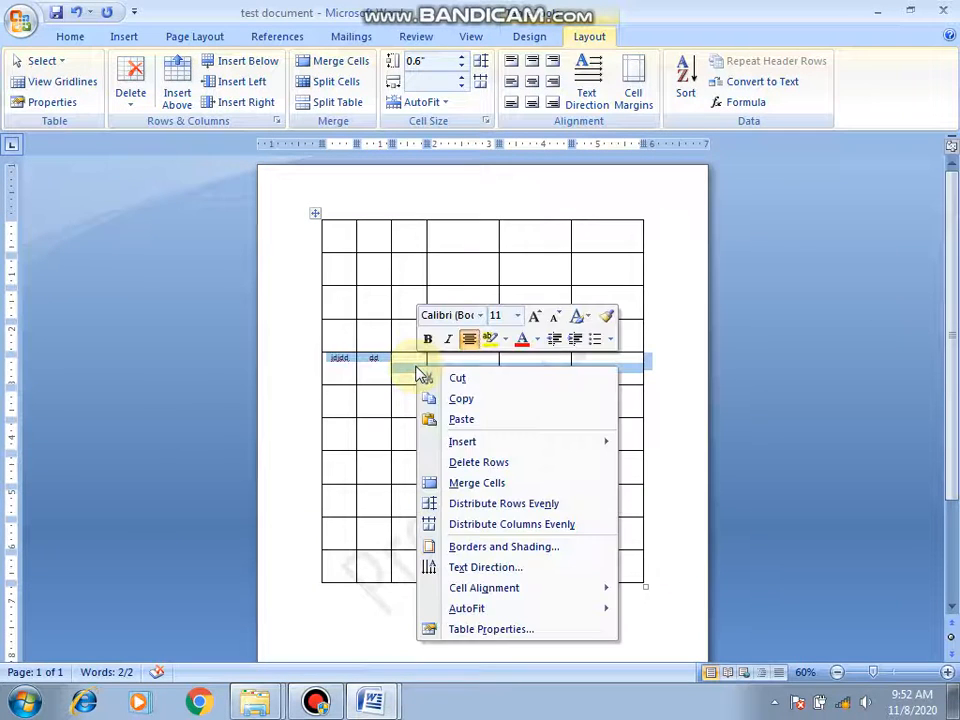
mouse_move(514, 446)
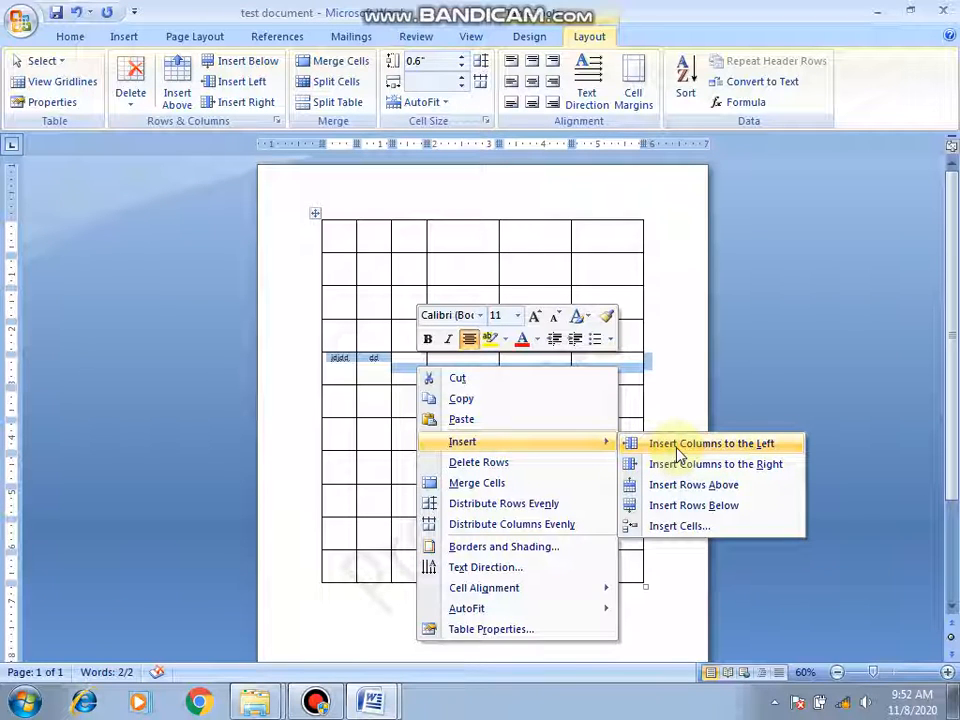
left_click(680, 507)
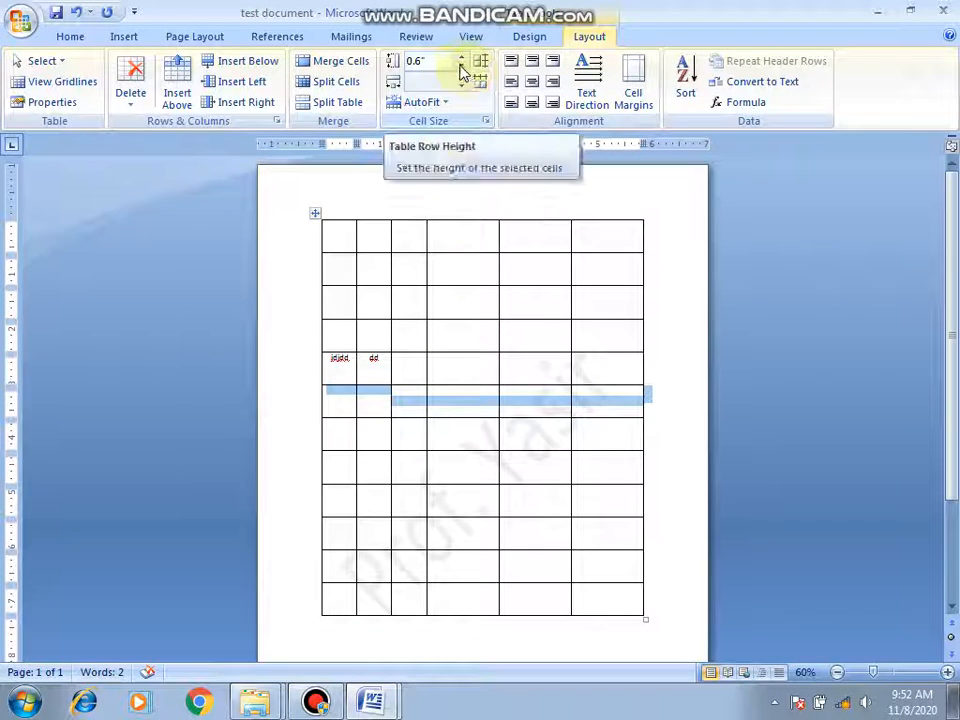
Step: Rotate the text direction of the new row to read bottom to top and enter "hhdhdhhd" in its first cell
left_click(586, 88)
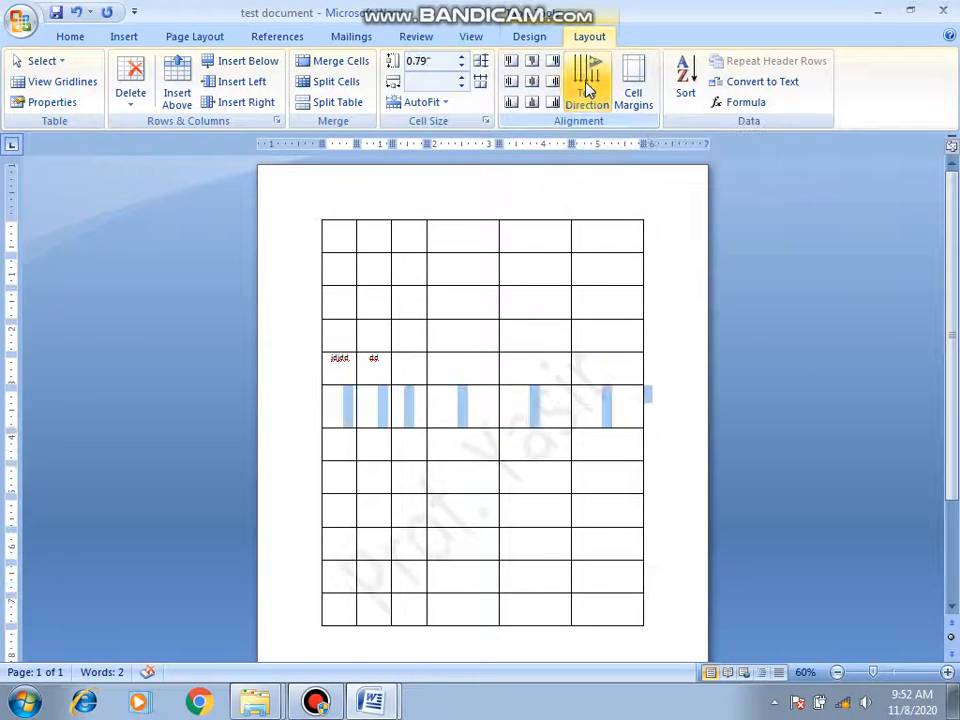
left_click(586, 88)
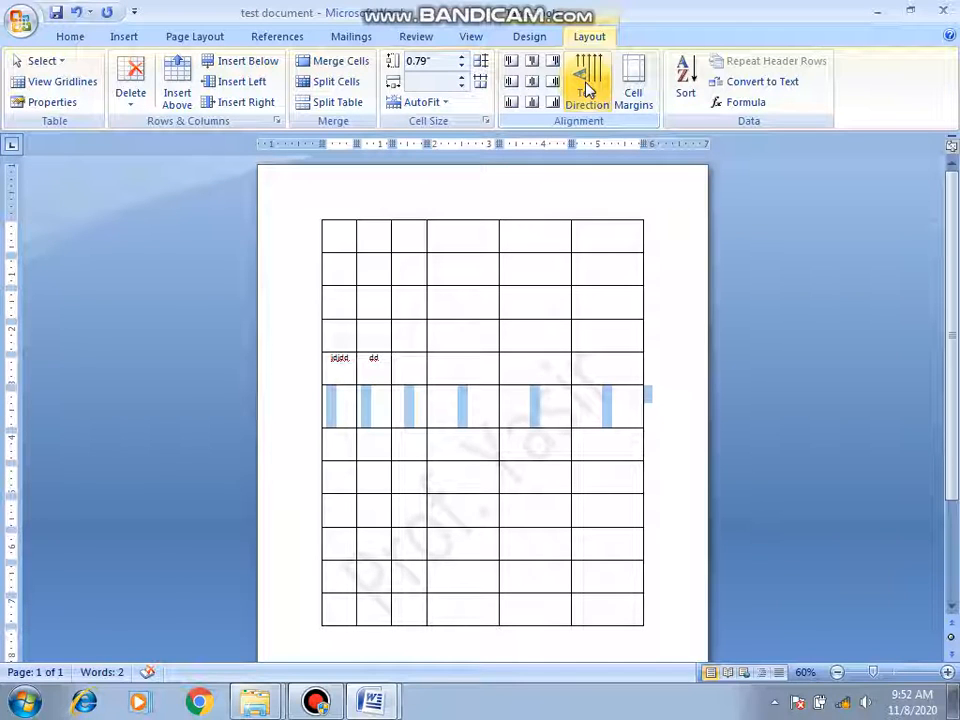
left_click(333, 408)
type("hdhdhdh")
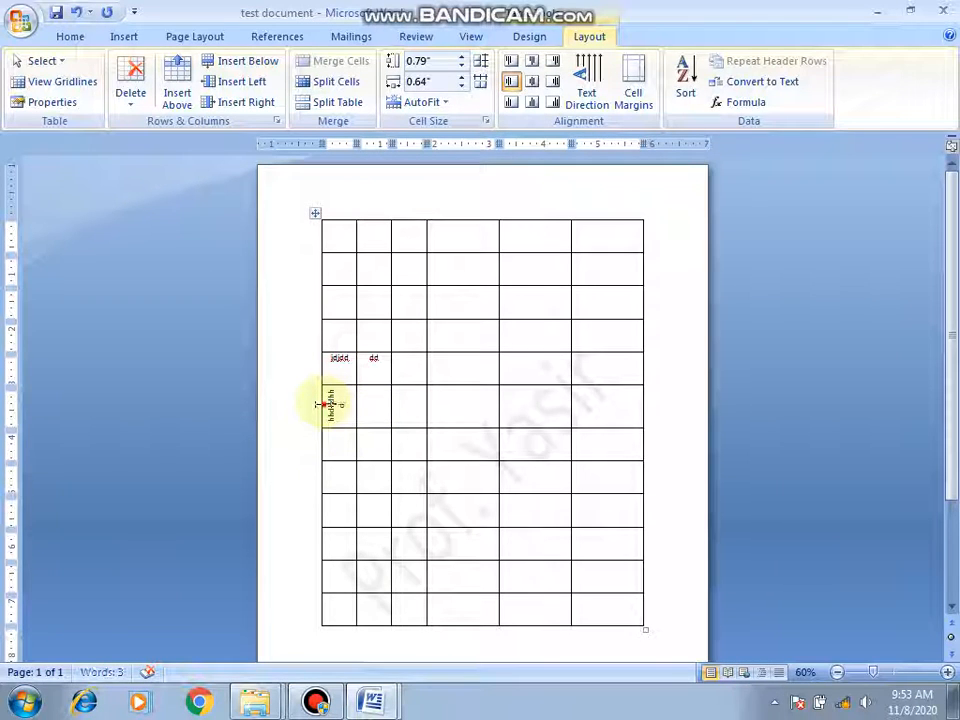
Step: Set the text direction of the entire "hhdhdhhd" row back to horizontal
double_click(328, 403)
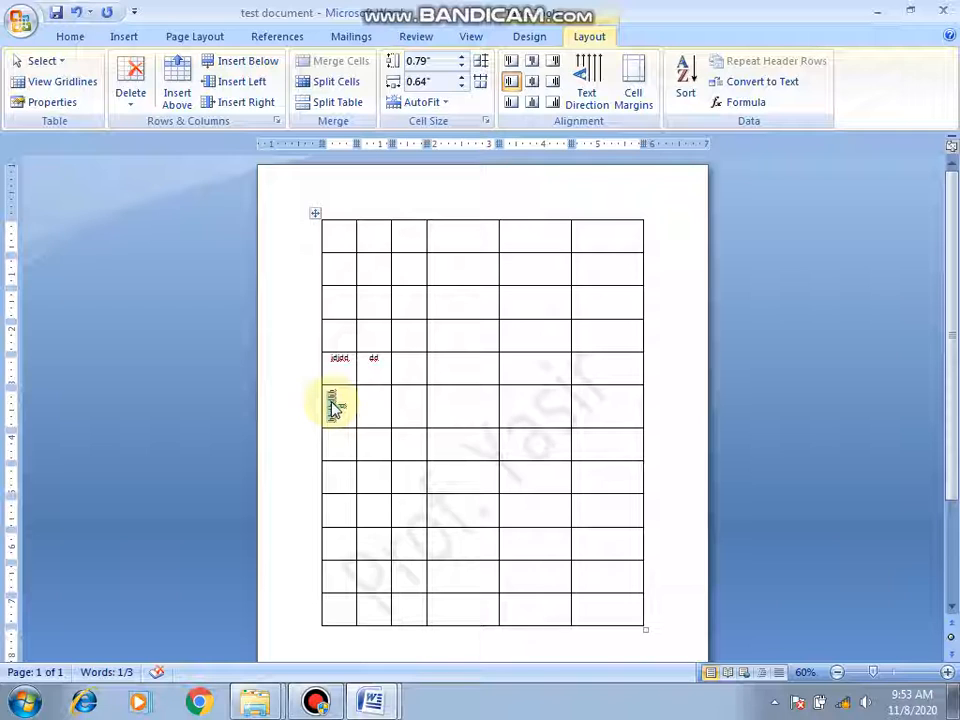
key("shift+Down")
key("shift+Down")
key("shift+Down")
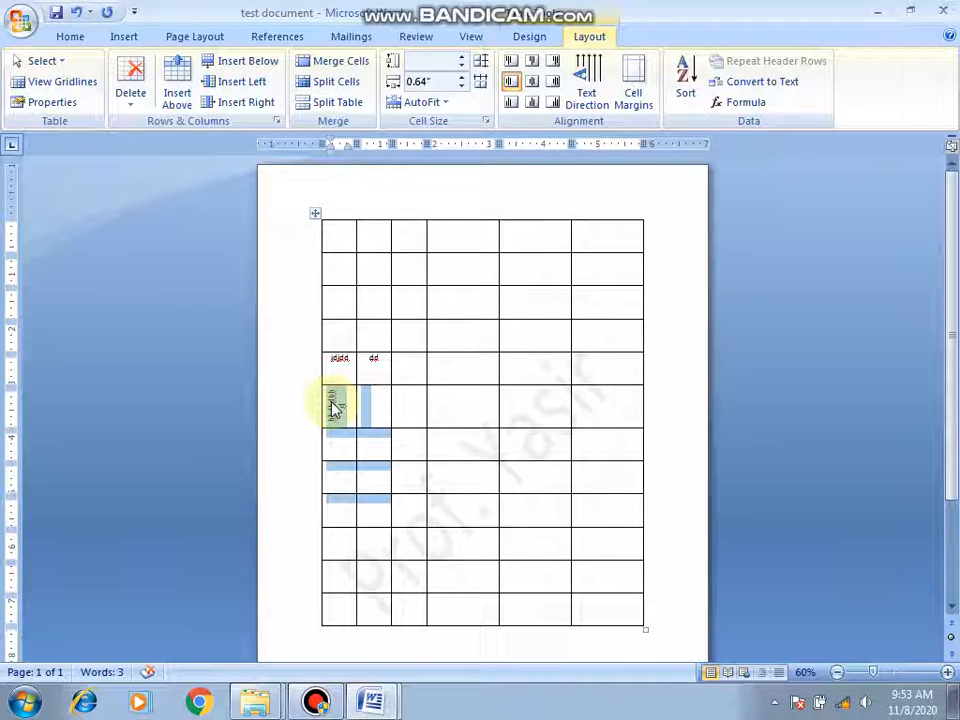
key("shift+Up")
key("shift+Up")
key("shift+Up")
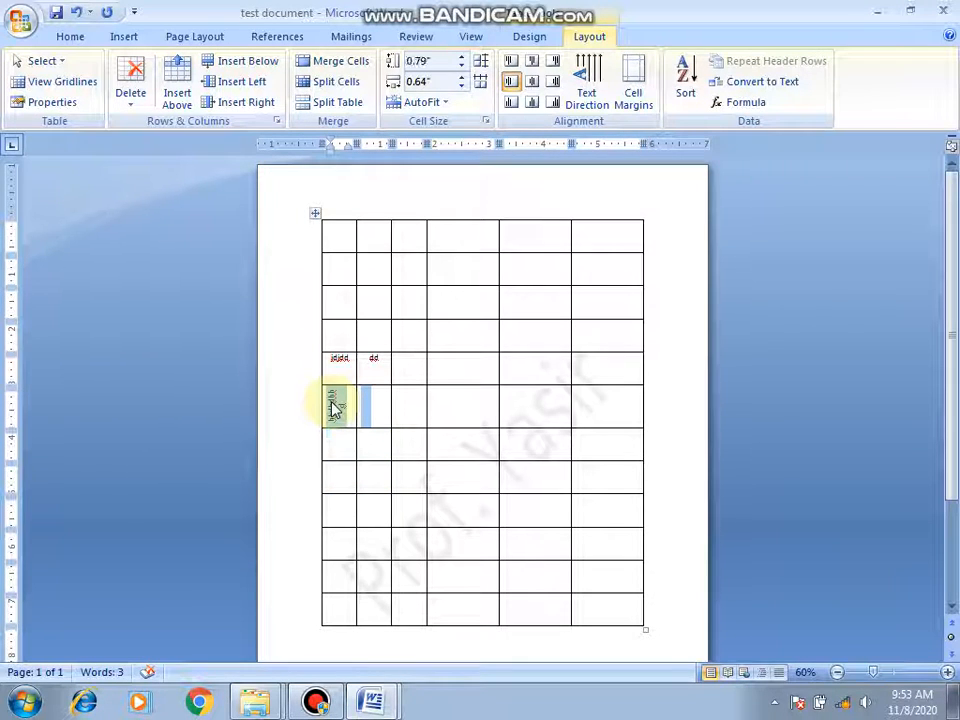
key("shift+Right")
key("shift+Right")
key("shift+Right")
key("shift+Right")
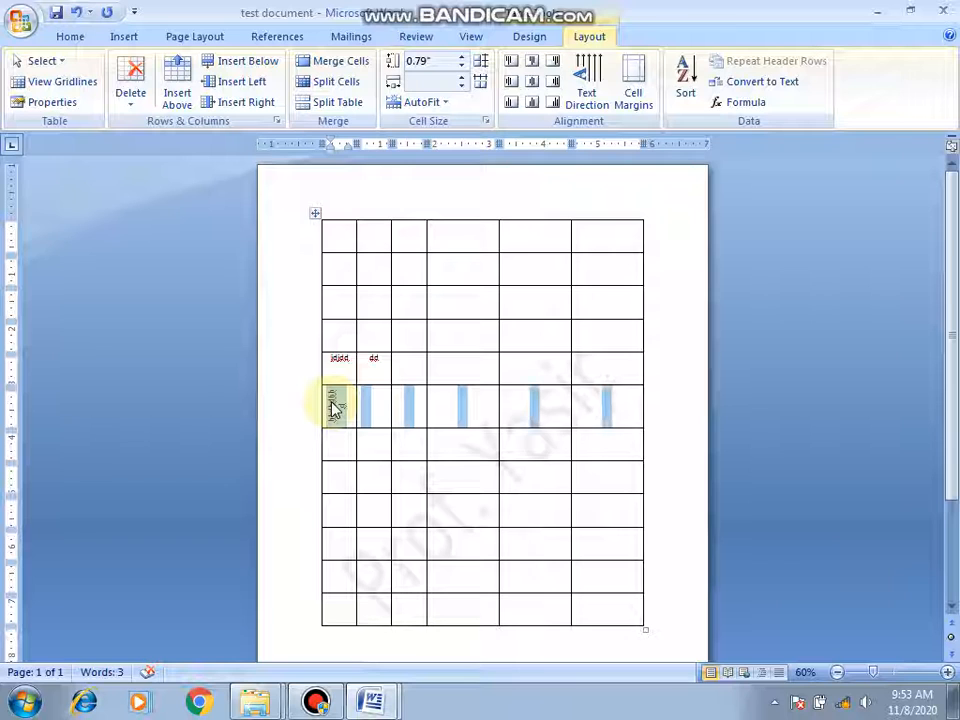
left_click(590, 74)
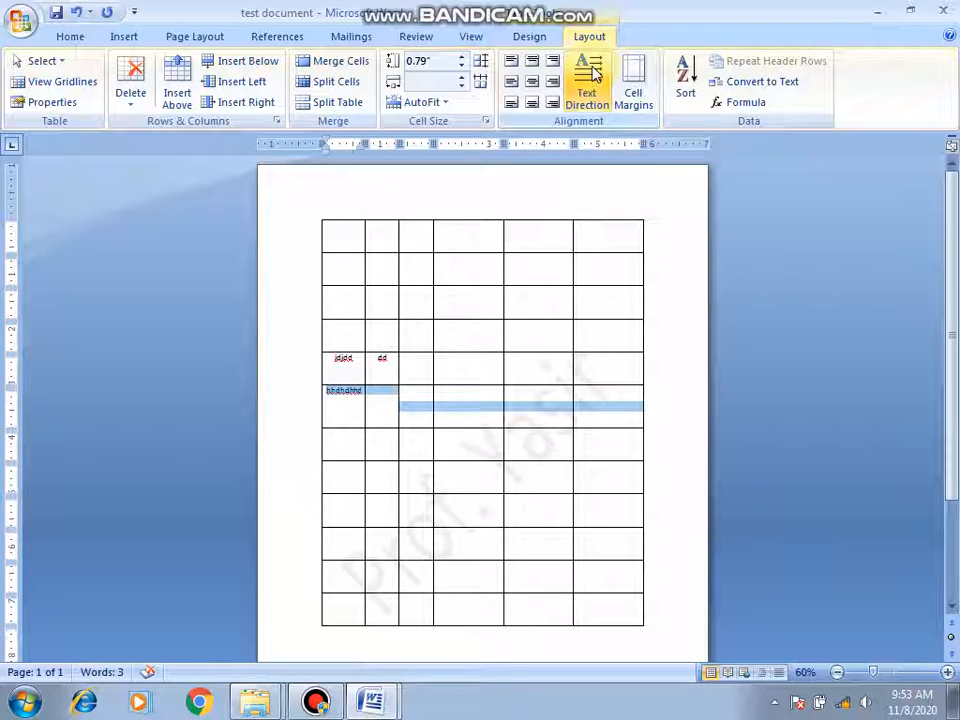
right_click(380, 399)
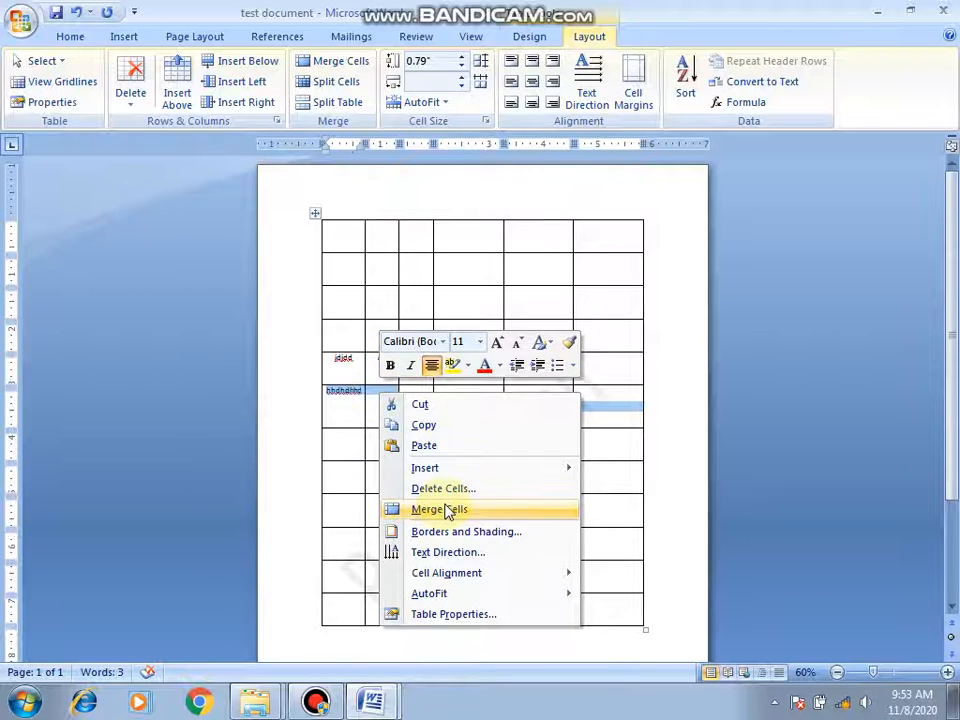
left_click(451, 560)
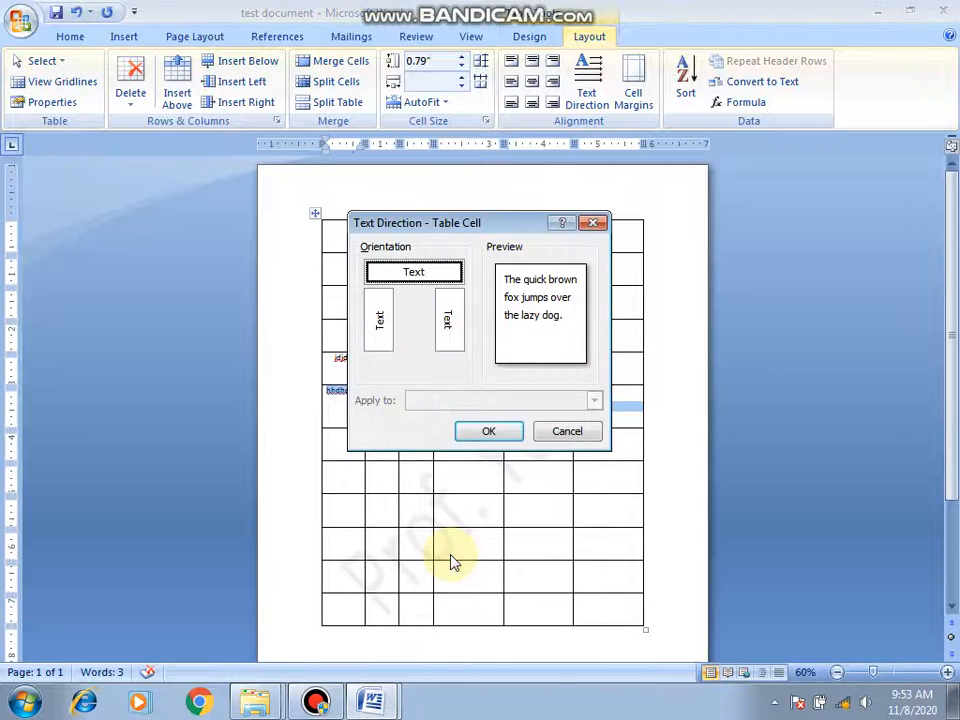
left_click(447, 313)
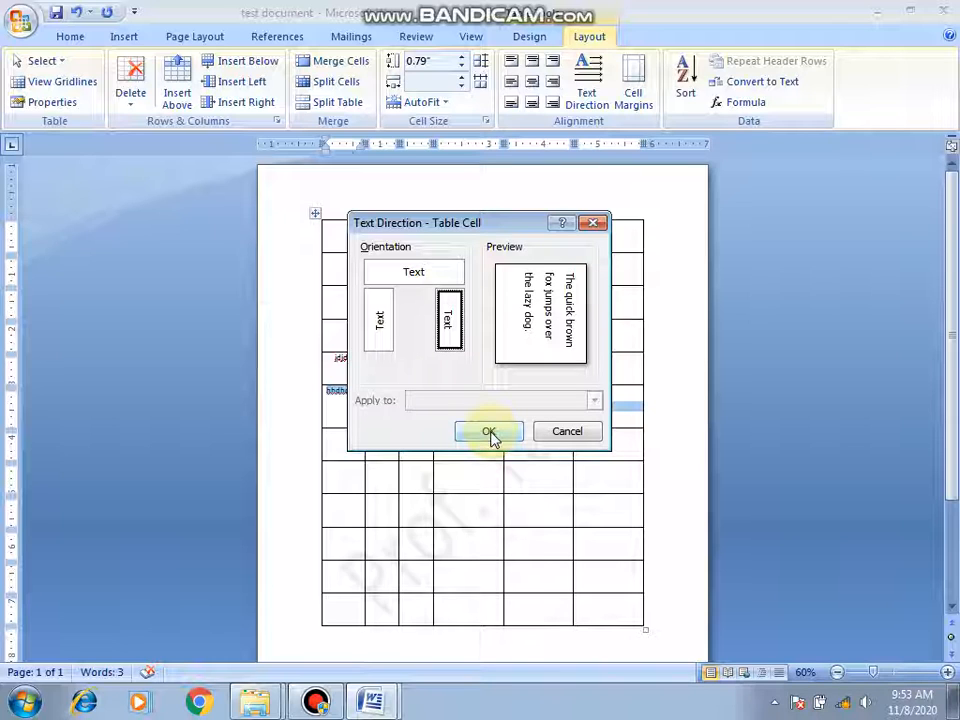
left_click(564, 434)
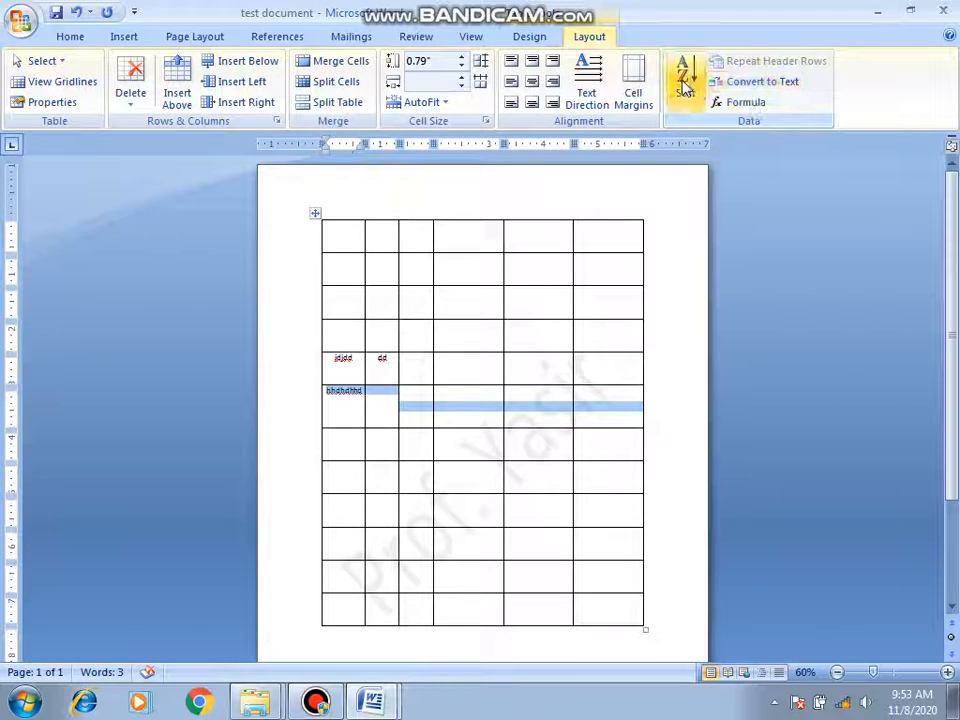
Step: Delete the document's entire contents, including the old table, and insert a new table with five columns and six rows
left_click(338, 241)
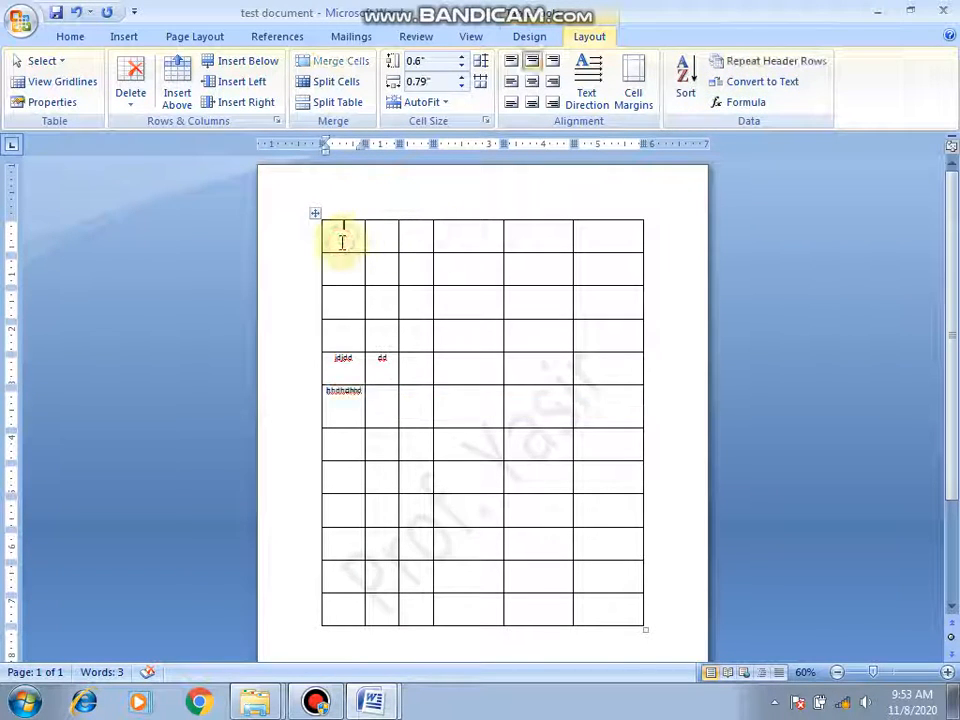
key("ctrl+a")
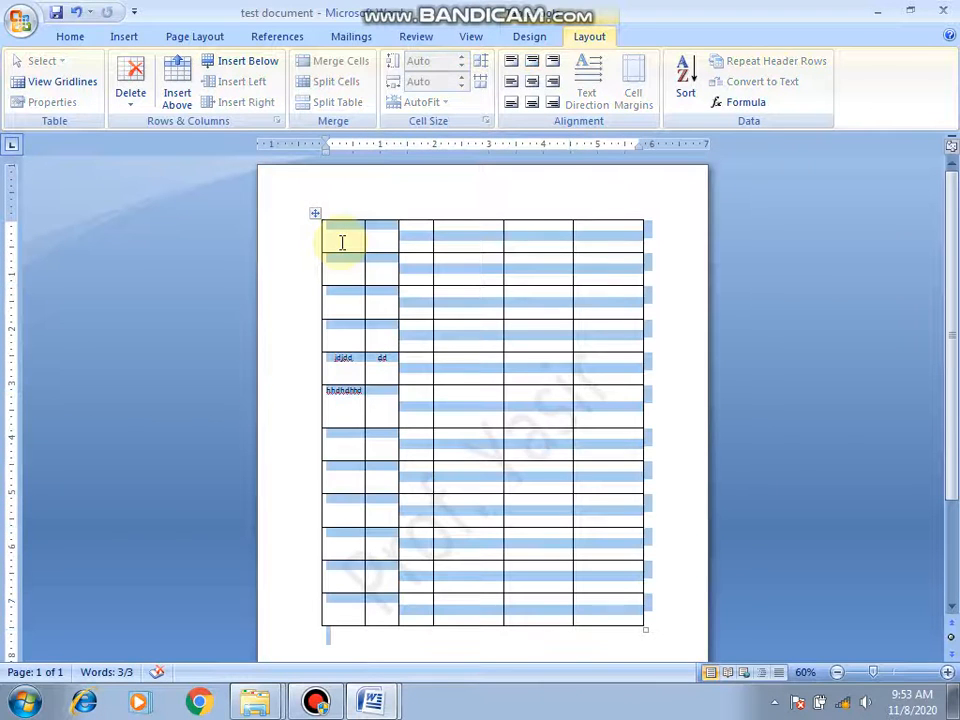
key("Delete")
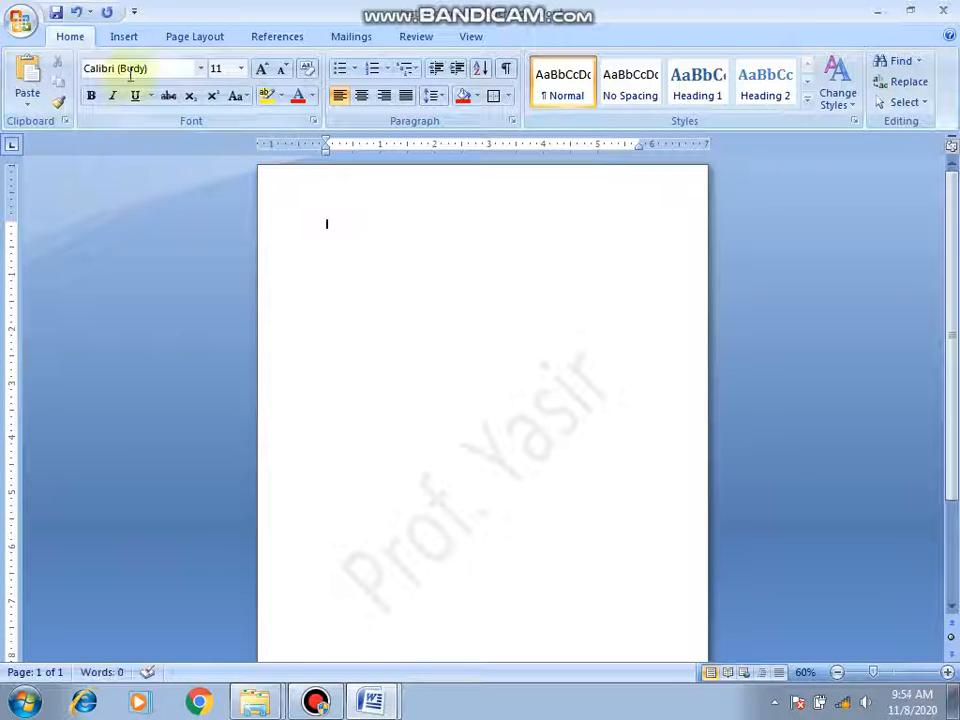
left_click(134, 37)
left_click(129, 106)
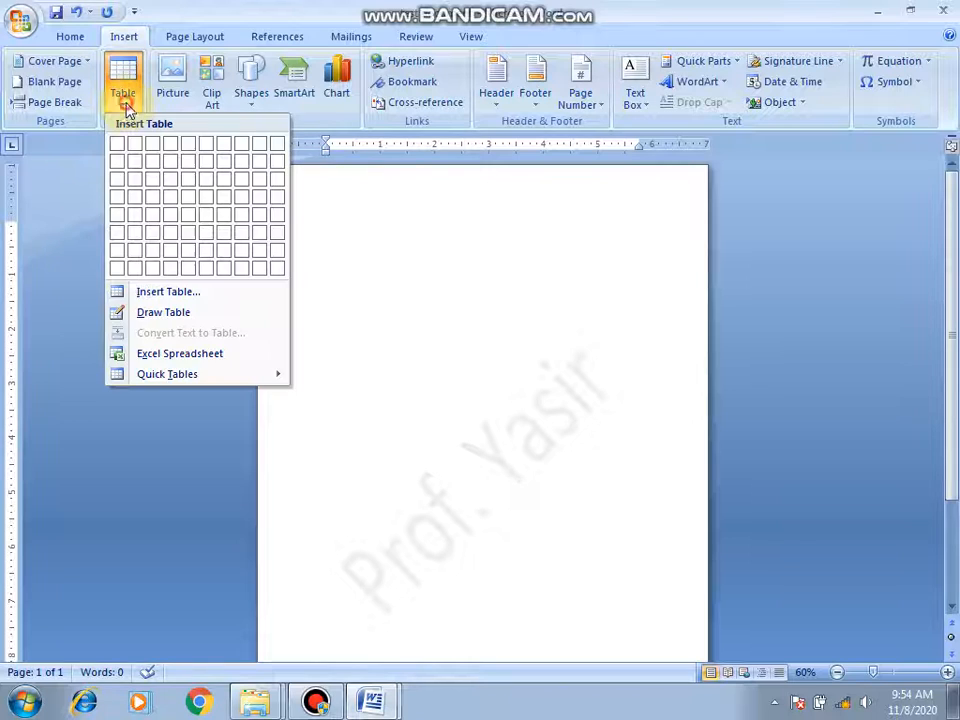
left_click(185, 248)
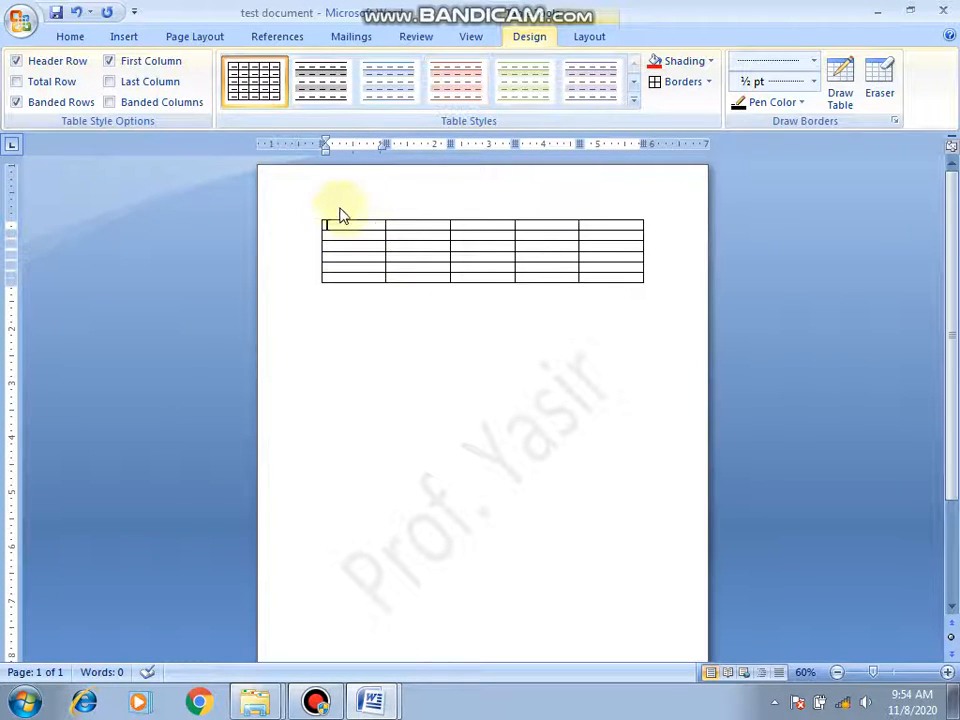
Step: Set the height of all rows in the new table to 0.7"
left_click(317, 217)
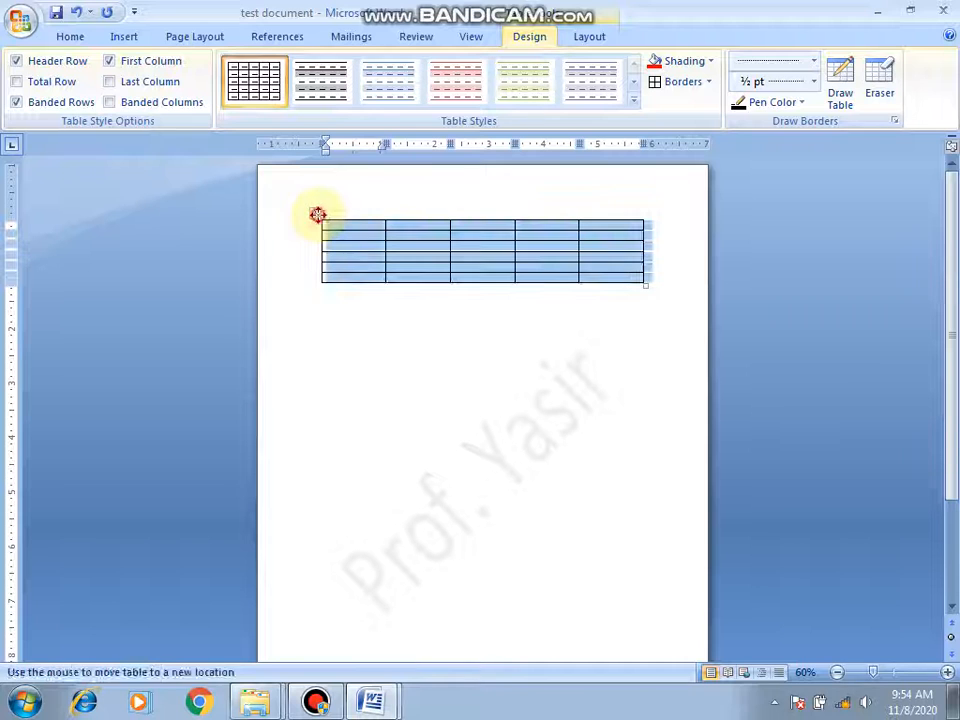
left_click(594, 37)
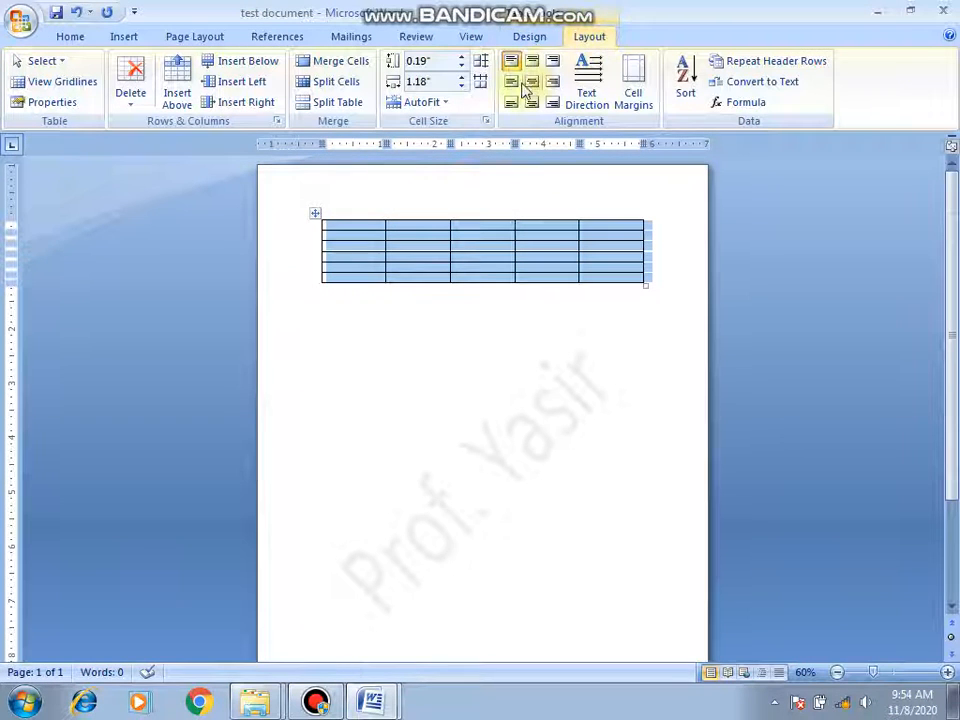
left_click(462, 57)
left_click(462, 58)
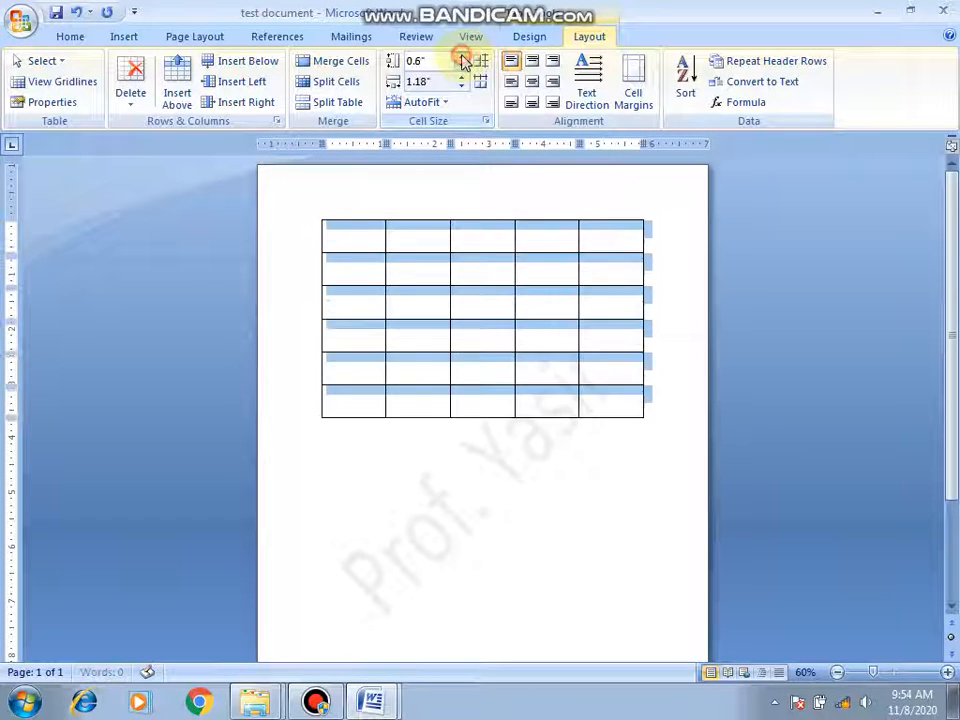
Step: Fill the first column from the first to the last row with 1, 2, 4, 1, 5 and 6
left_click(355, 258)
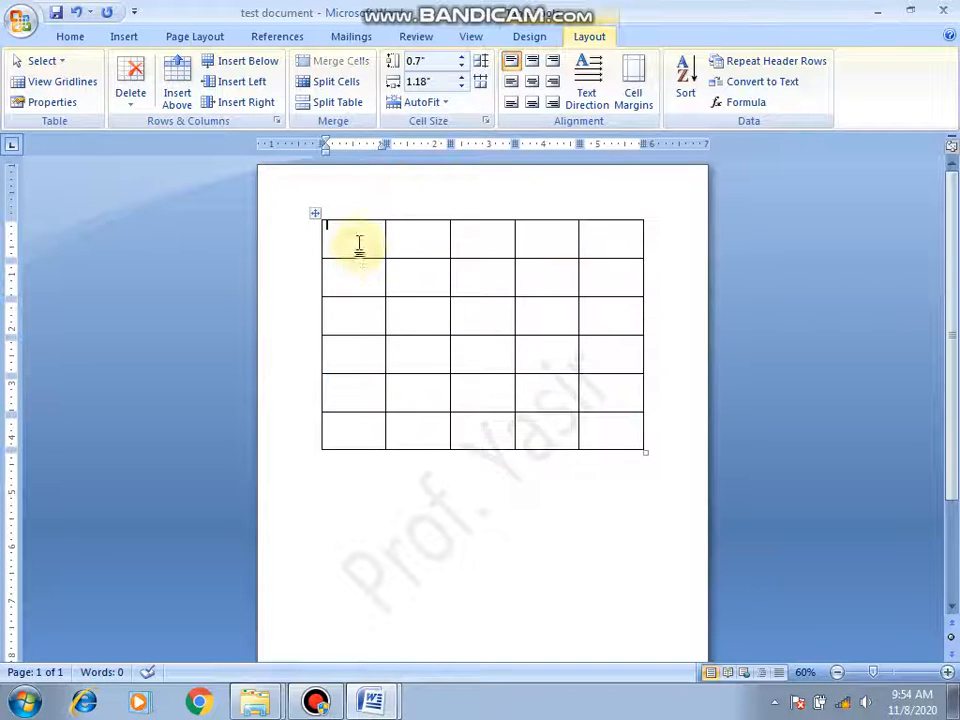
type("1")
left_click(354, 268)
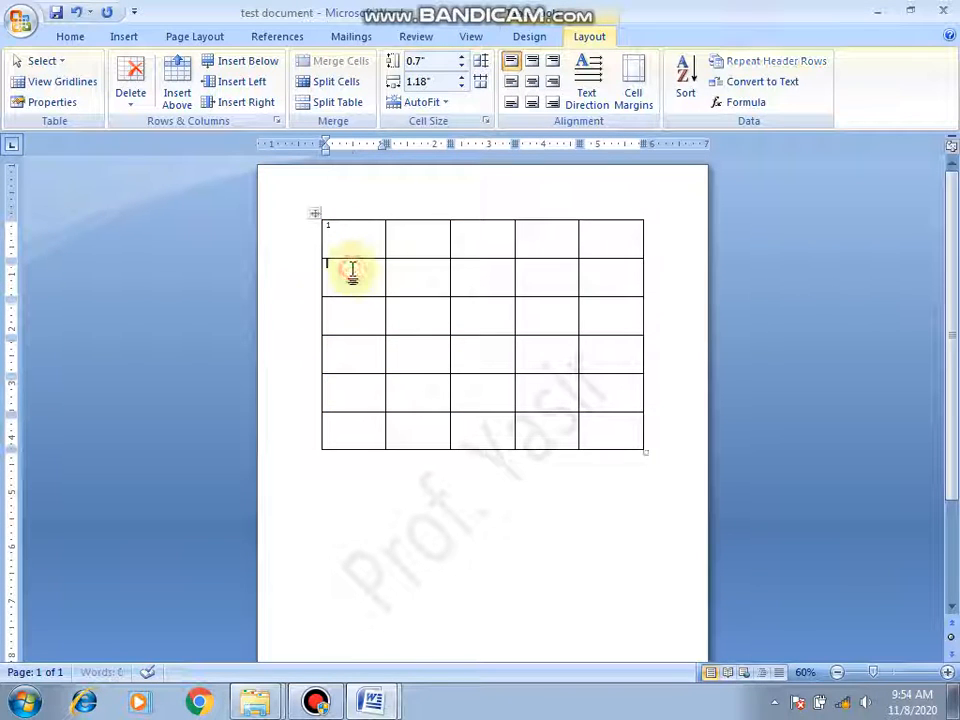
type("2")
left_click(344, 310)
type("4")
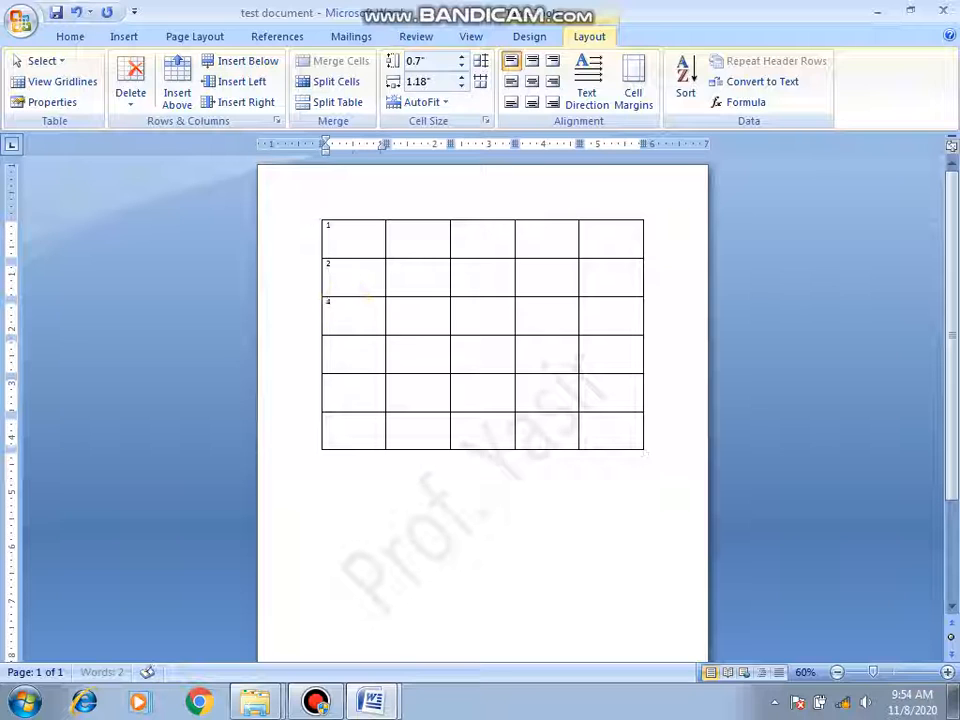
left_click(337, 360)
type("1")
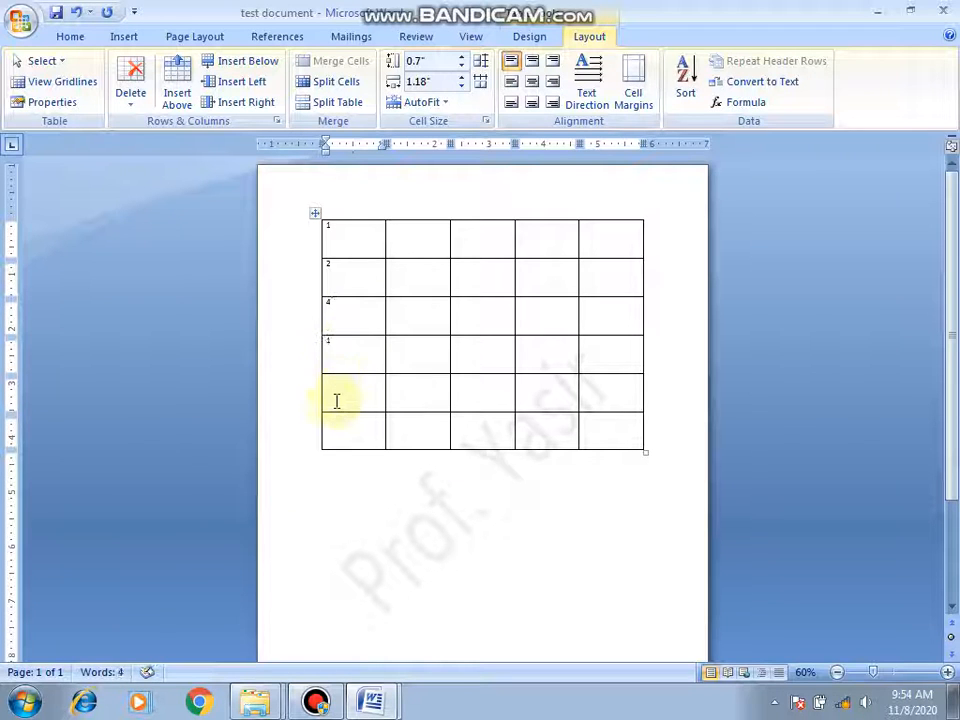
left_click(336, 400)
type("5")
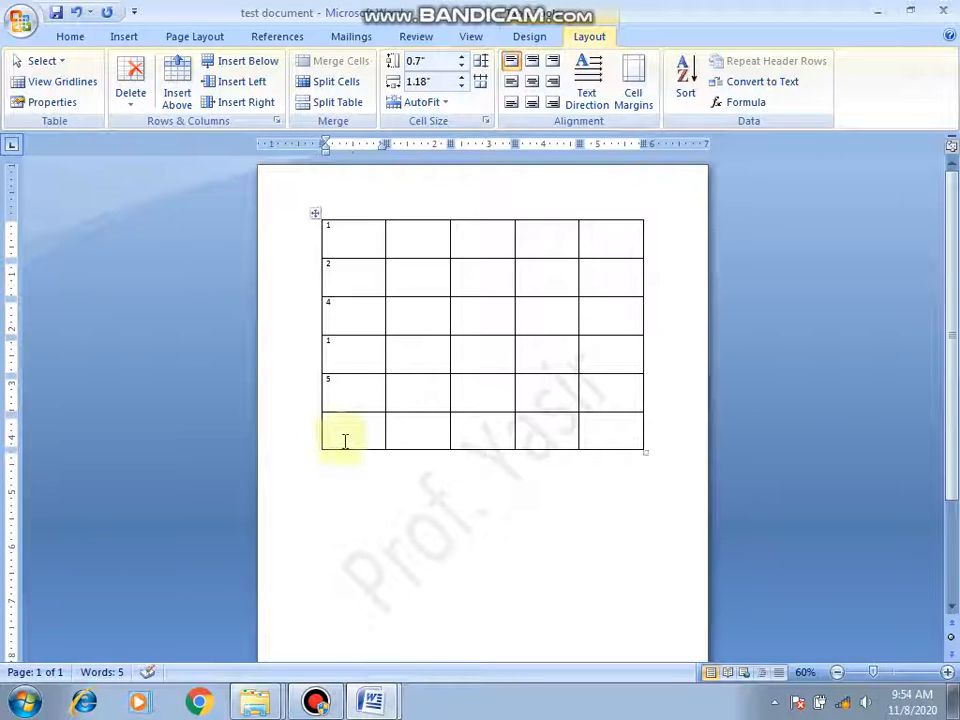
type("6")
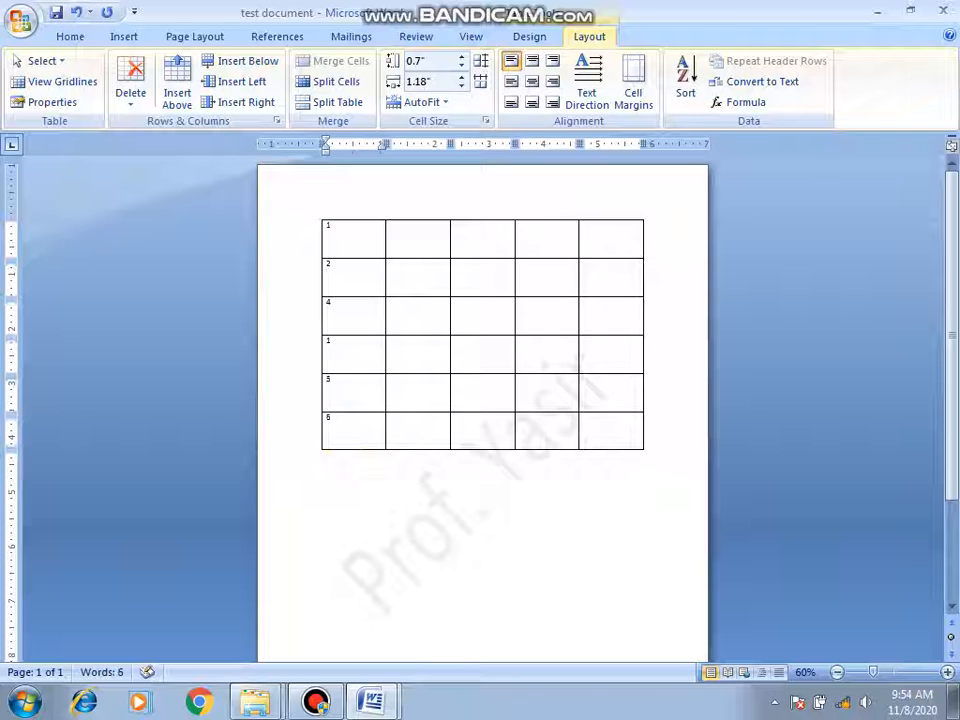
Step: Sort the table by Column 1 as numbers in descending order, with no header row
left_click(345, 224)
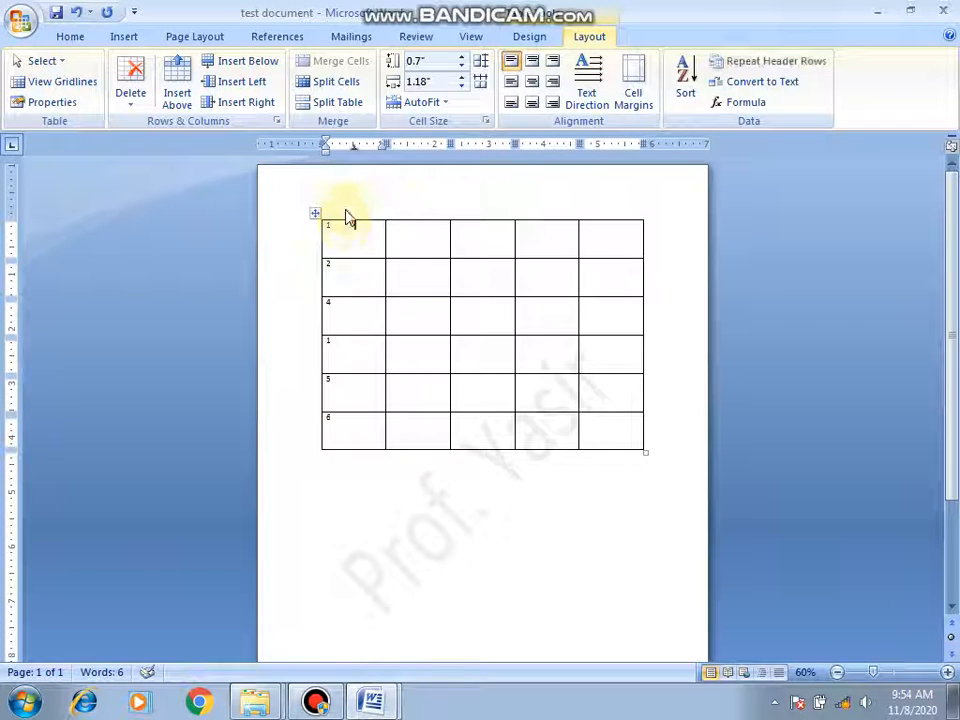
left_click(340, 216)
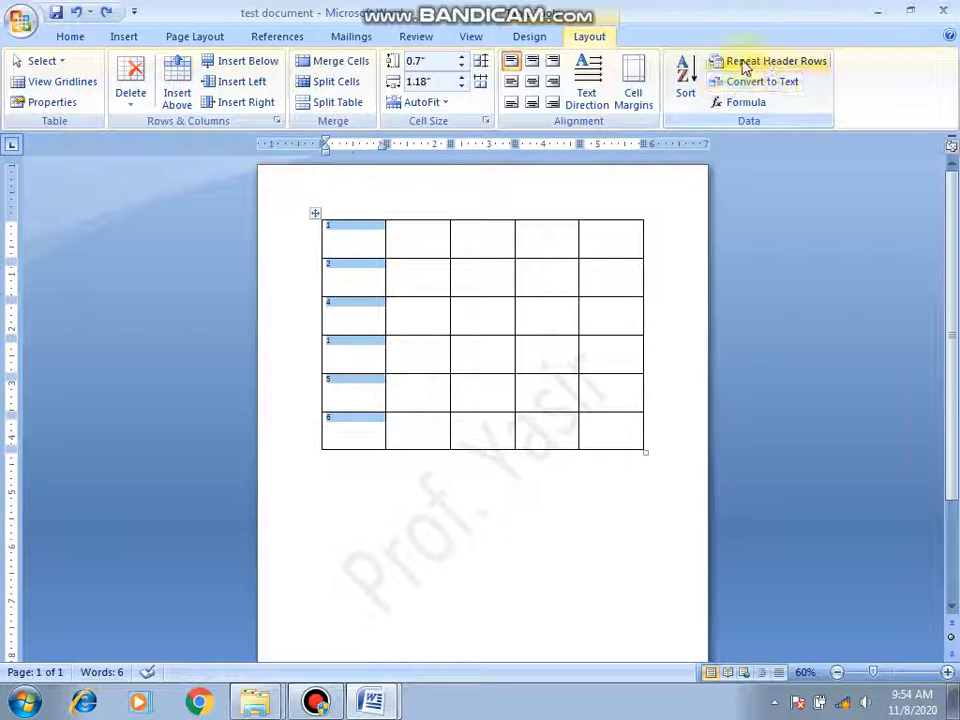
left_click(684, 80)
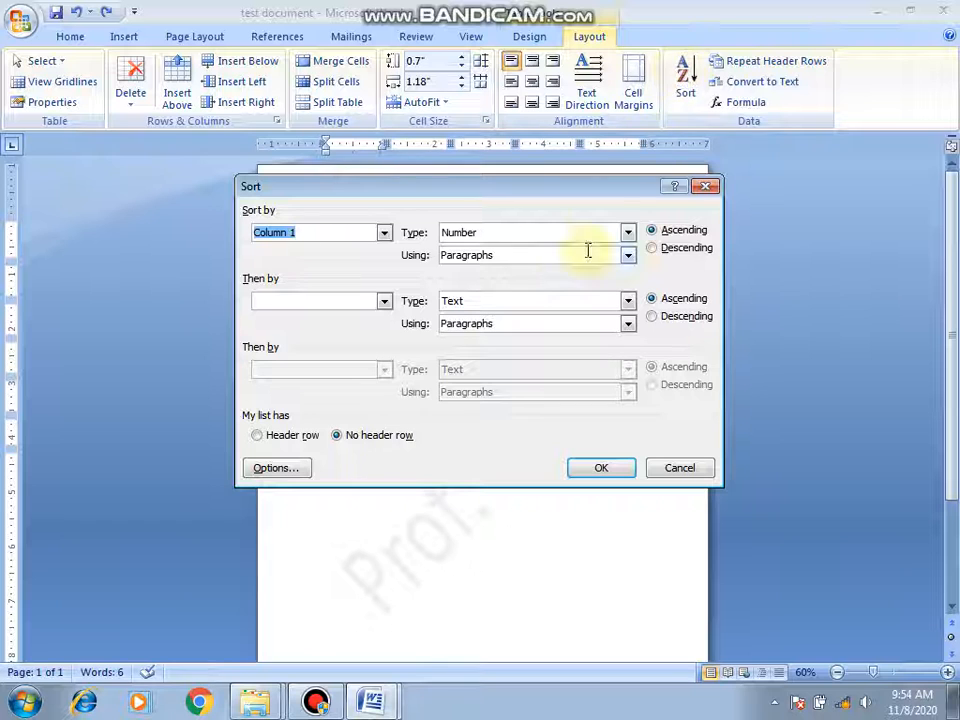
left_click(653, 248)
left_click(603, 468)
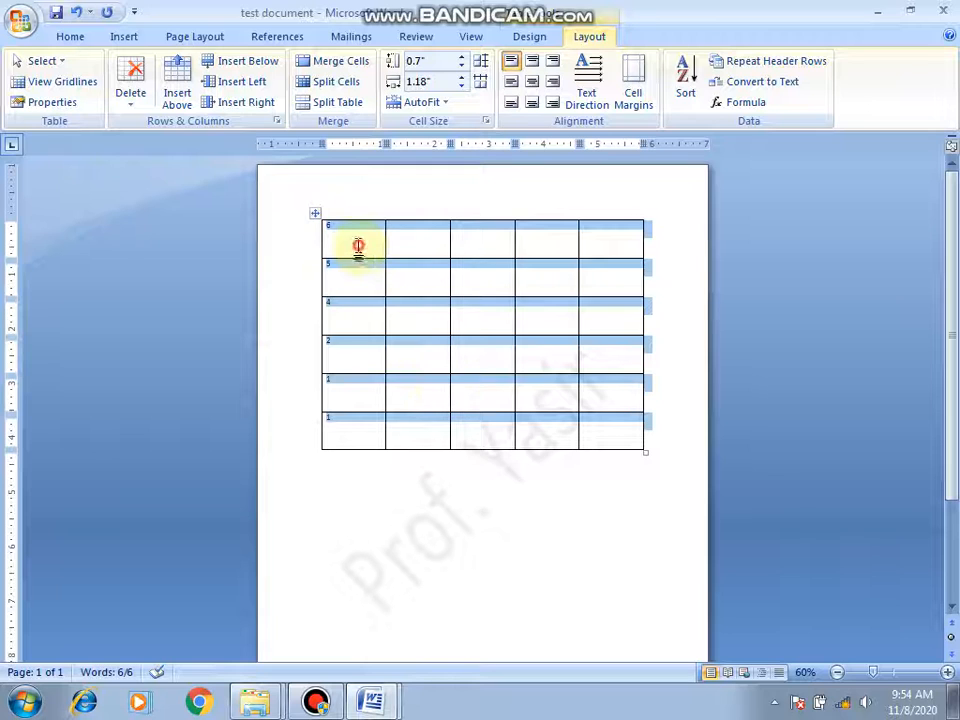
left_click(358, 246)
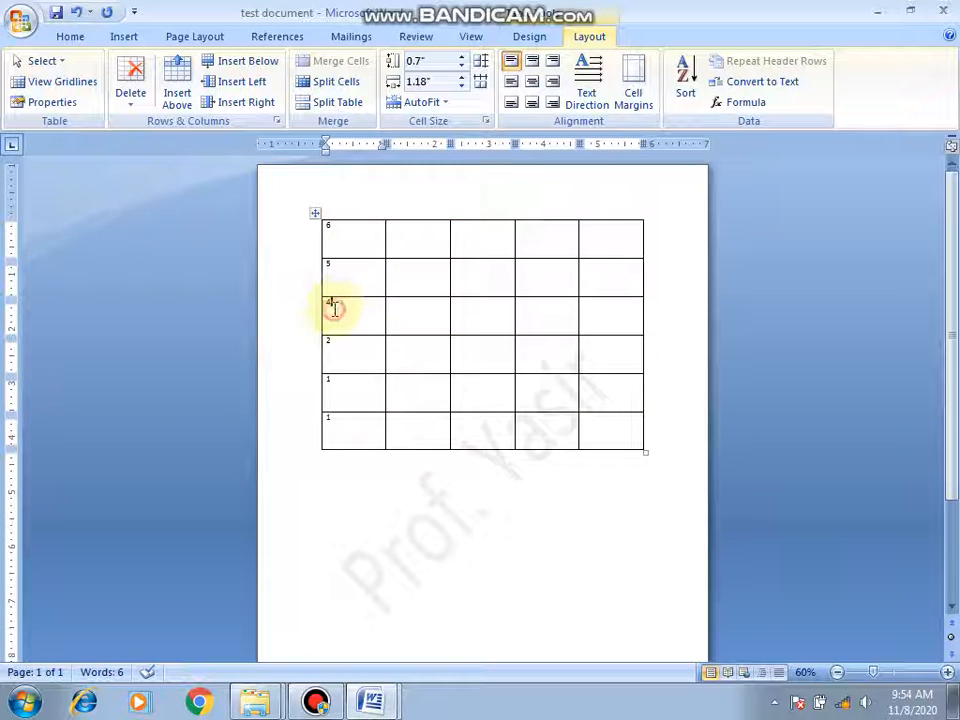
left_click(335, 388)
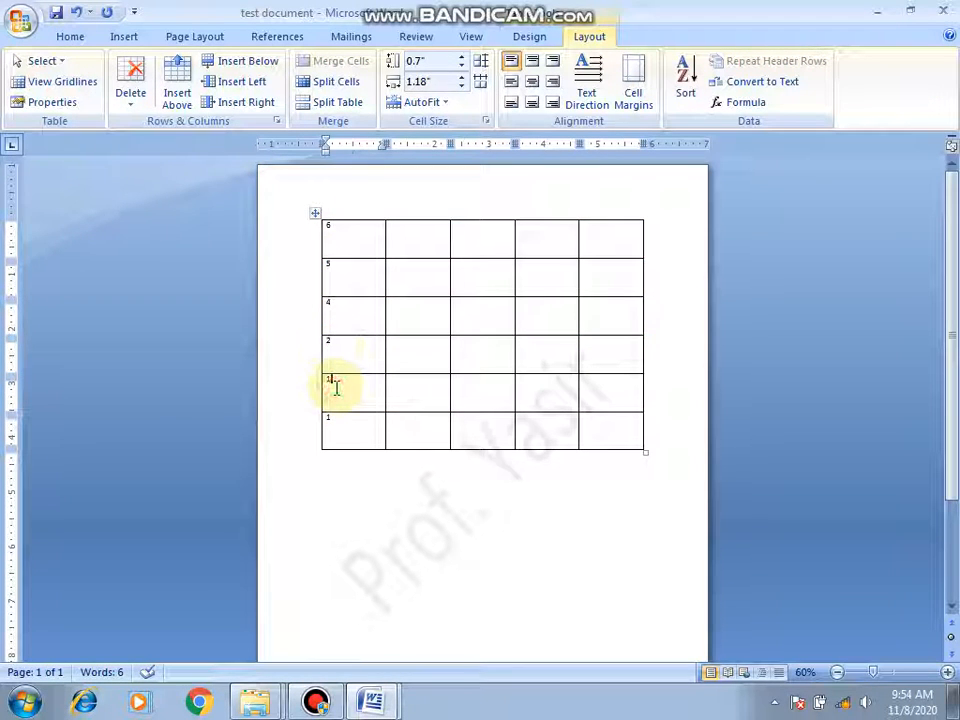
Step: Sort the table by Column 1 as numbers in ascending order, with no header row
mouse_move(471, 4)
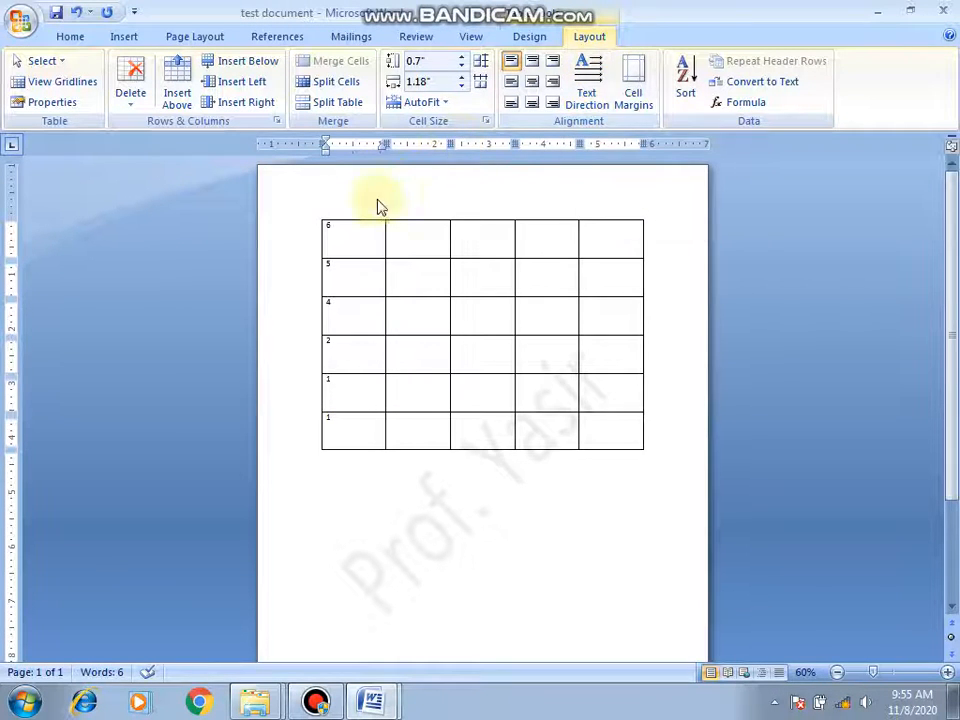
left_click_drag(323, 228, 332, 424)
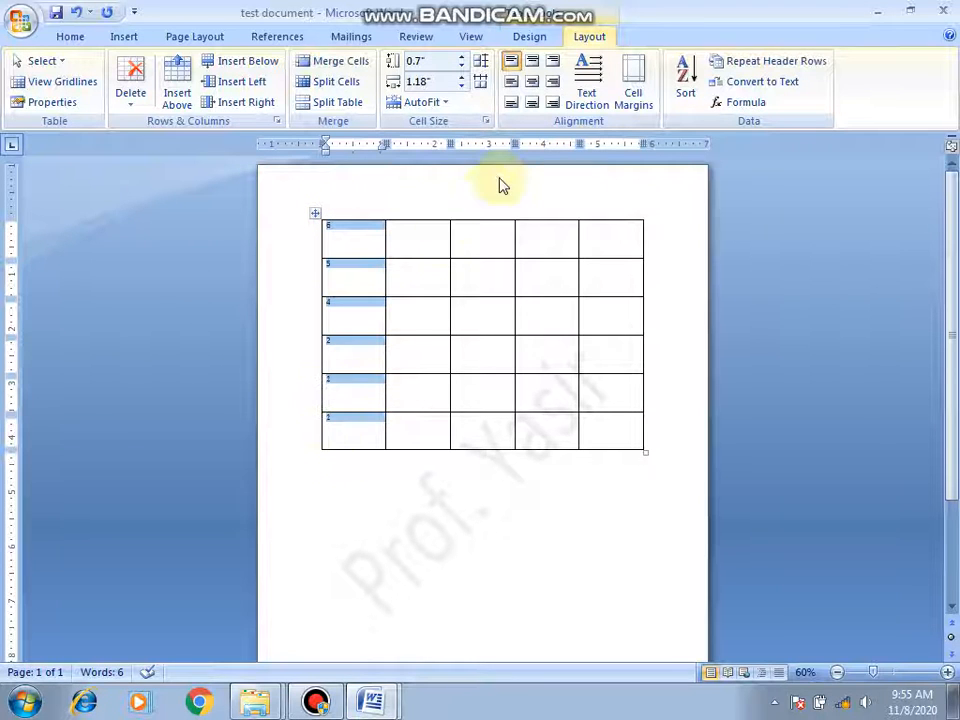
left_click(672, 84)
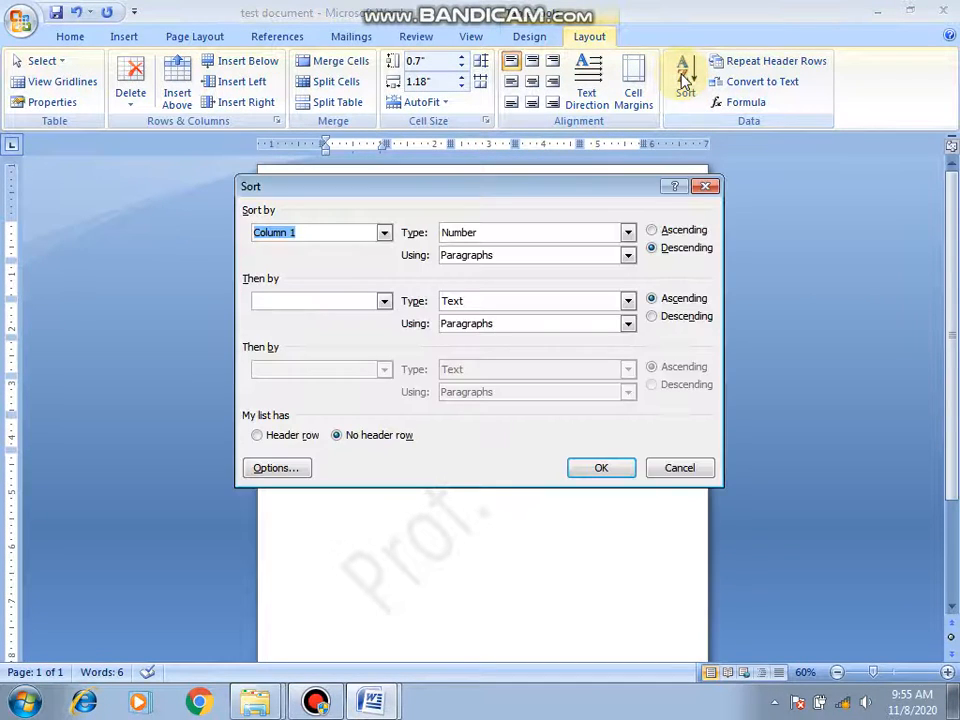
left_click(652, 231)
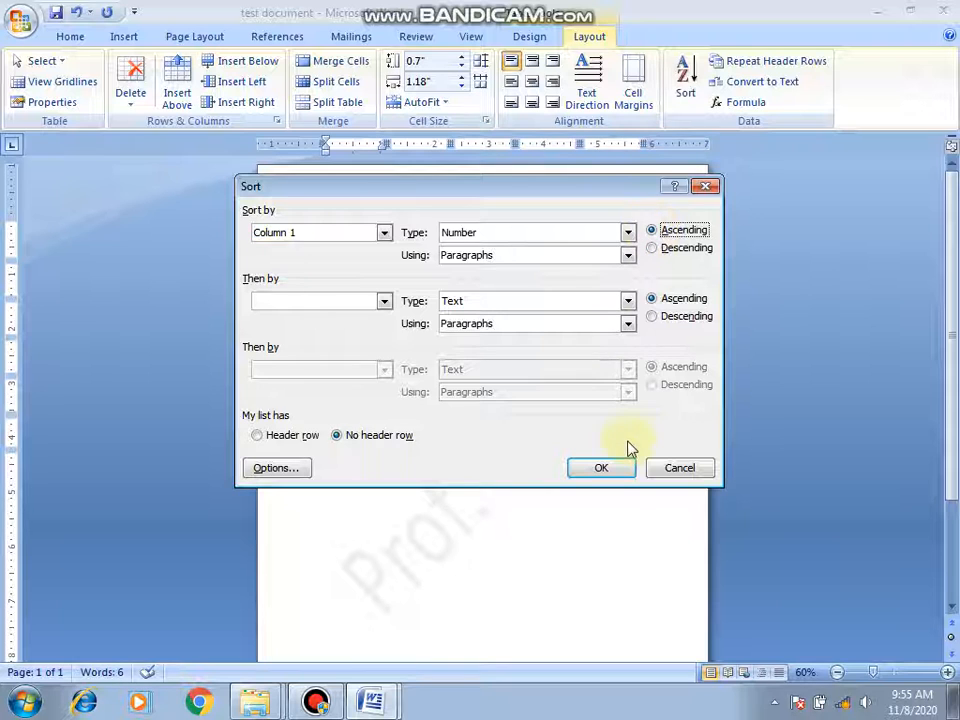
left_click(605, 472)
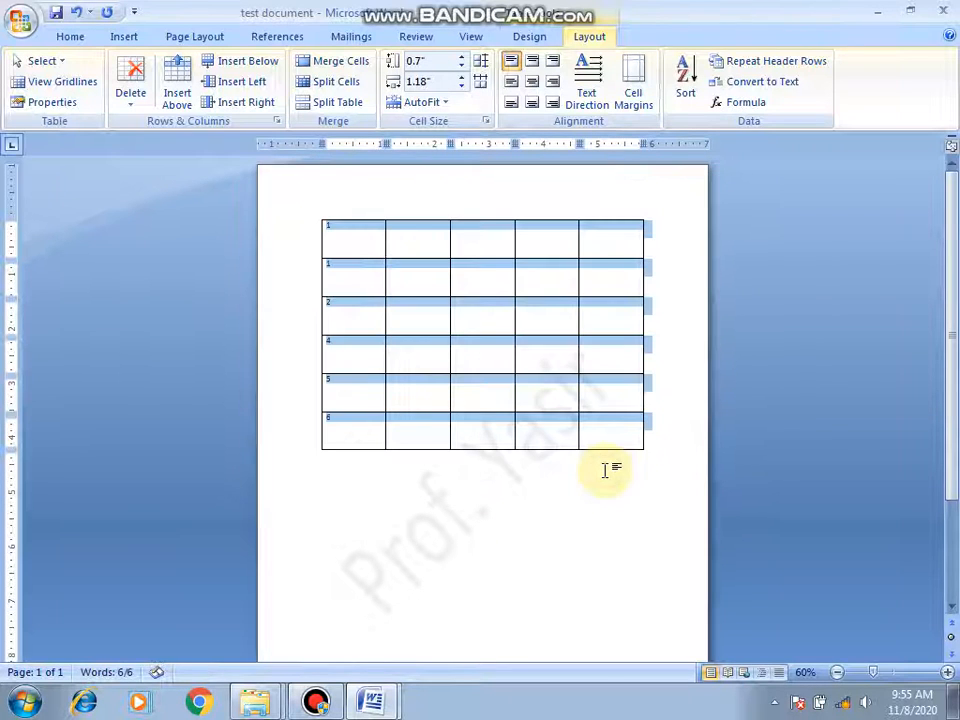
left_click(334, 240)
left_click(337, 310)
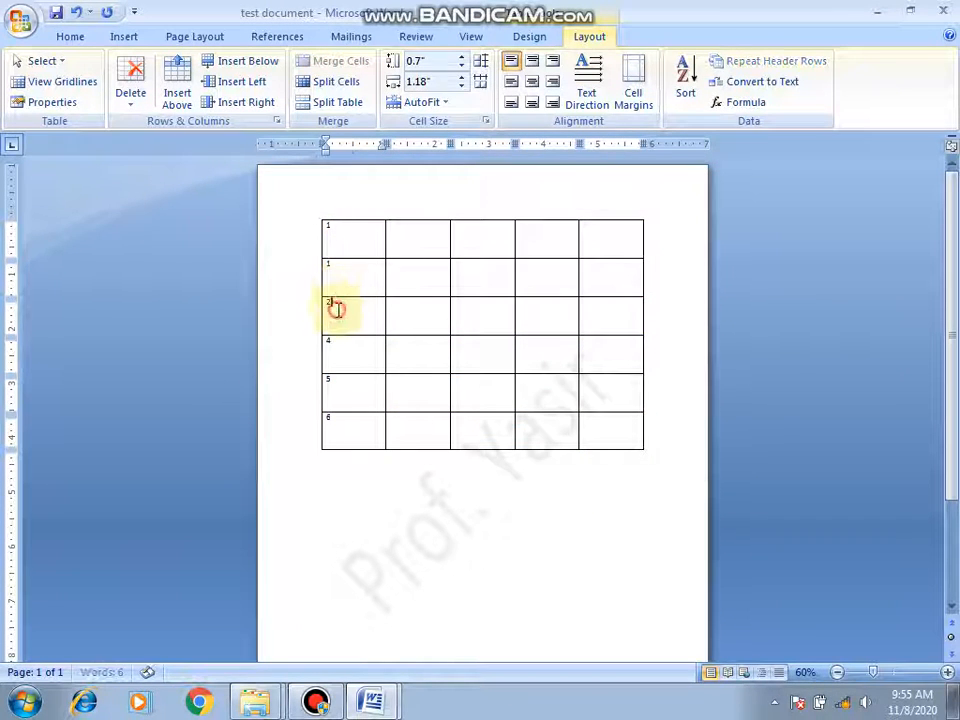
Step: Examine the Formula options for the cell containing 2 and close them without inserting a formula
left_click(947, 672)
left_click(947, 672)
left_click(947, 672)
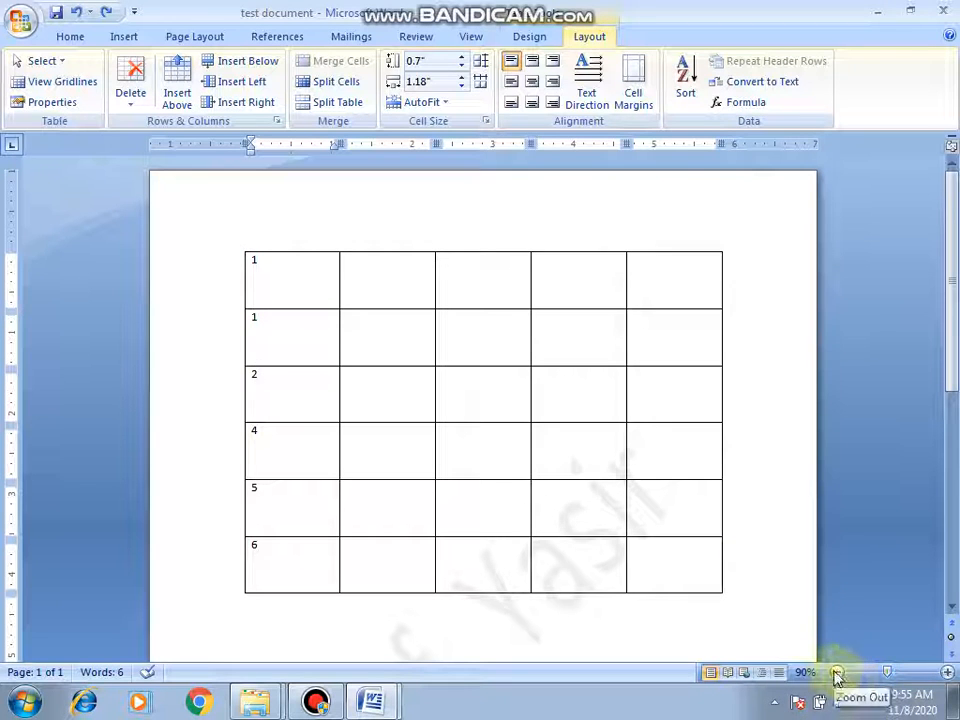
left_click(948, 677)
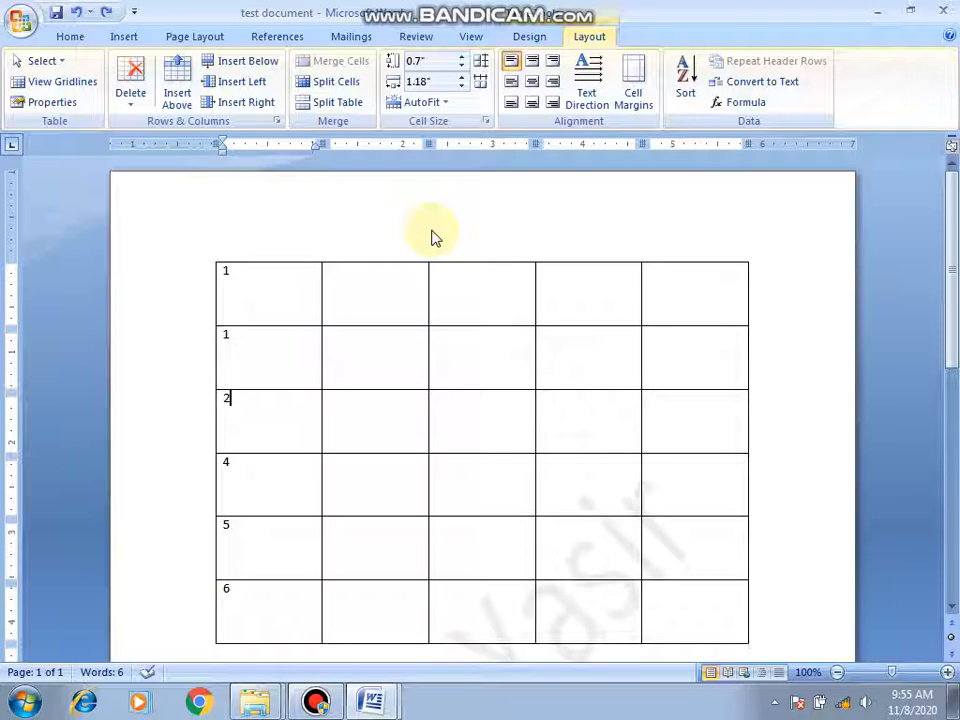
left_click(742, 104)
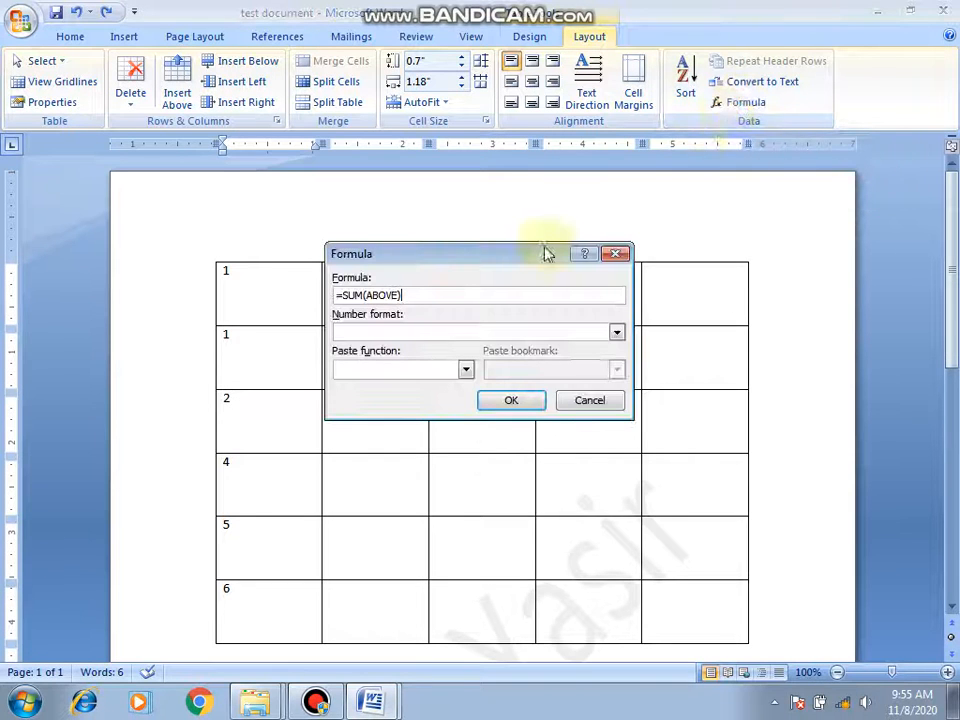
left_click(590, 401)
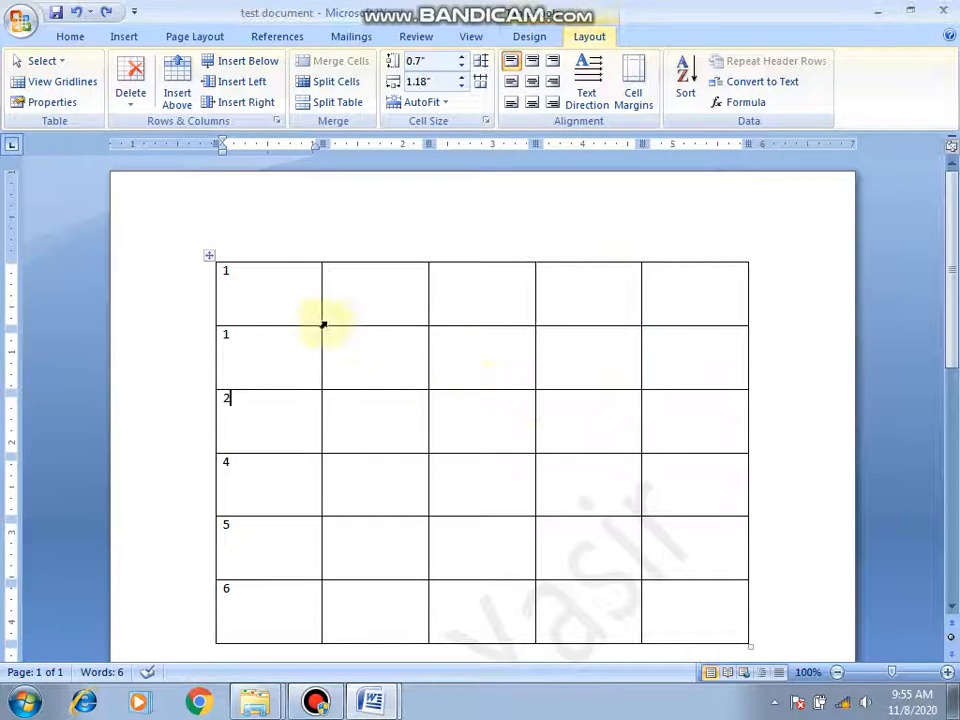
Step: Delete the 6 from the last row of the first column
left_click_drag(225, 270, 239, 598)
left_click(239, 598)
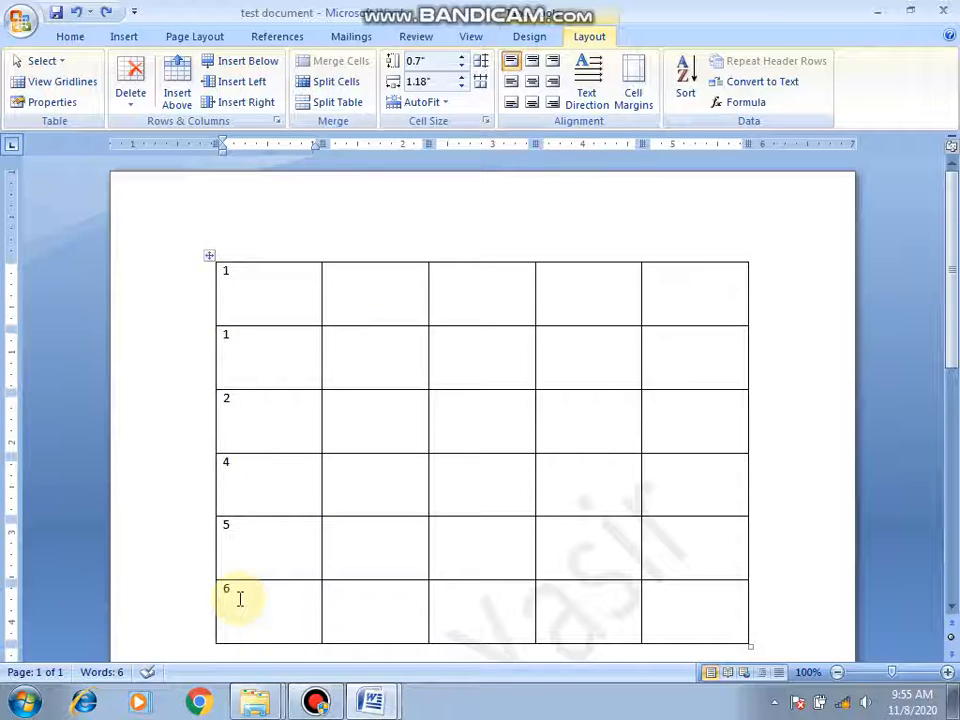
key("BackSpace")
Step: Try to insert the formula =sum for the five numbers in the first column and undo the attempt
left_click_drag(221, 268, 255, 557)
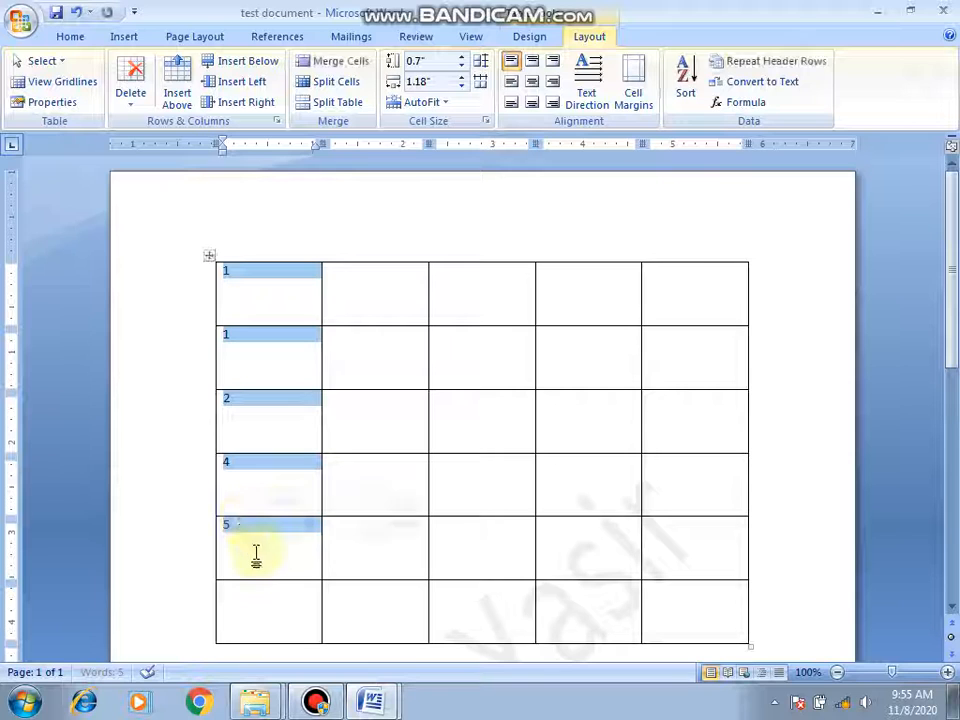
left_click(748, 104)
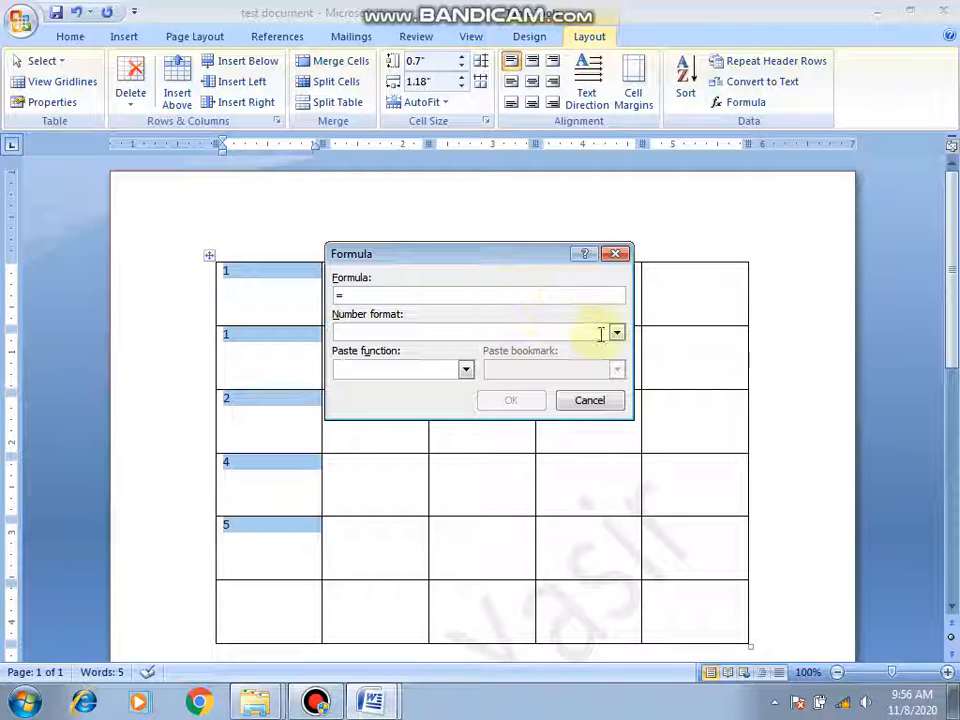
left_click(616, 335)
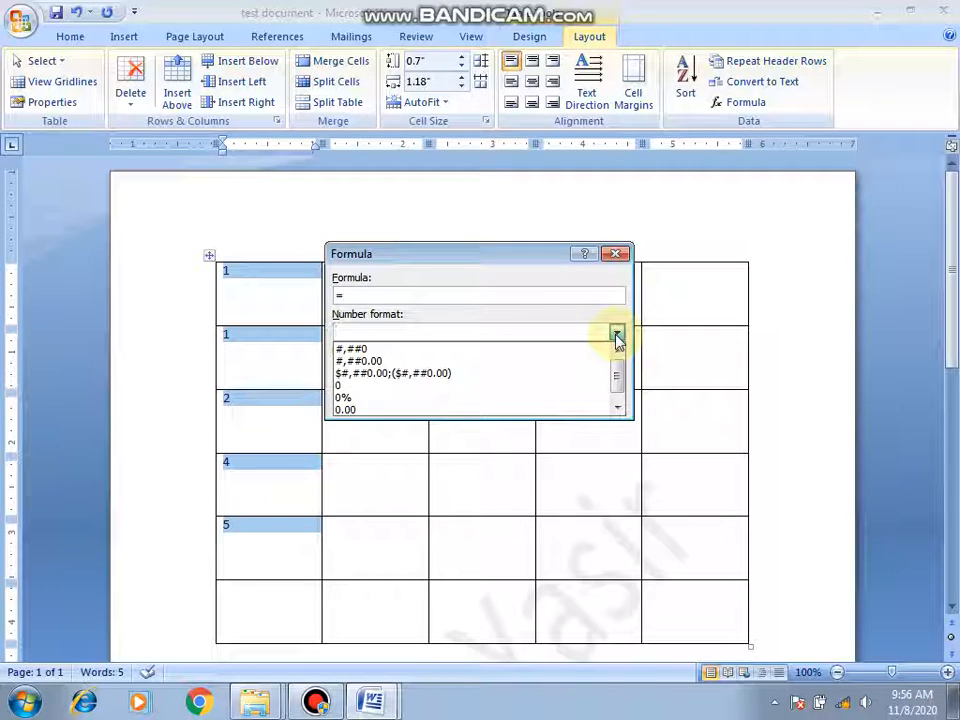
left_click(614, 330)
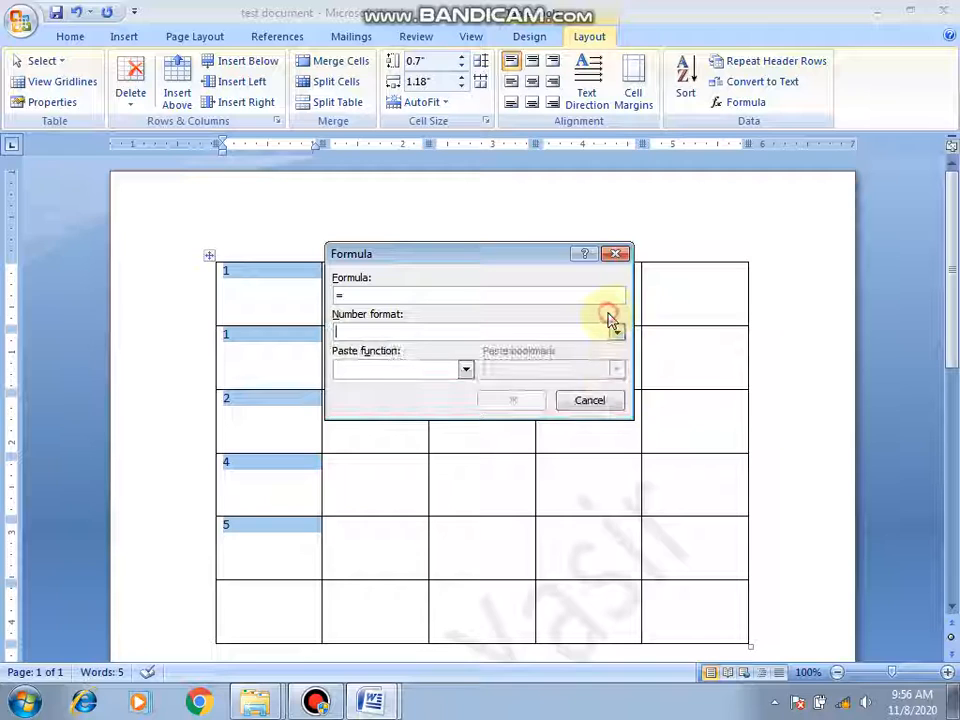
left_click(479, 295)
type("s")
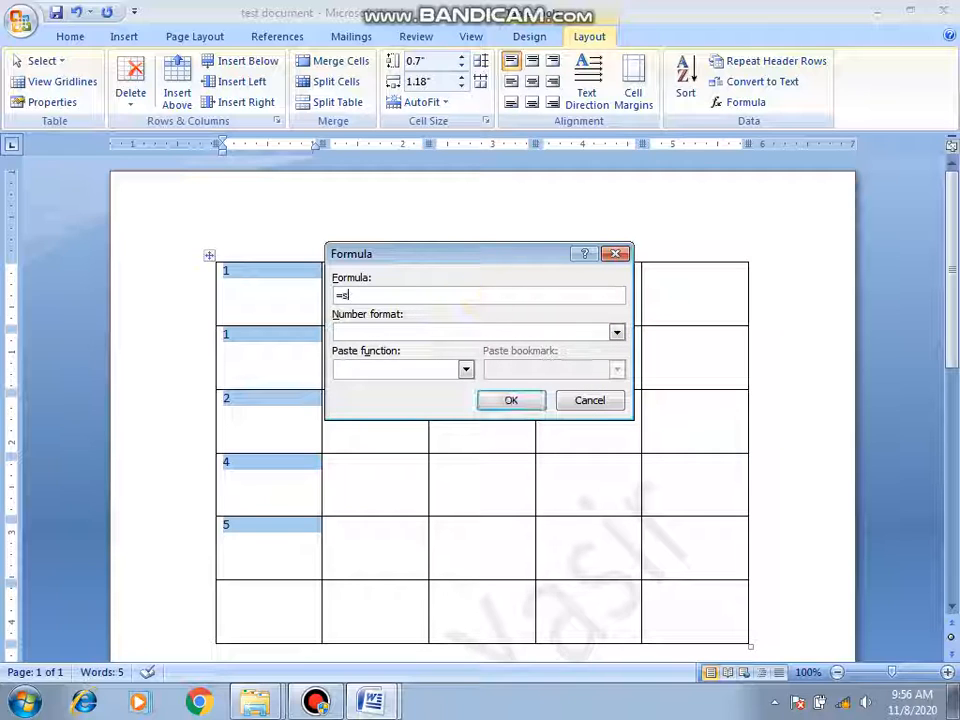
type("um")
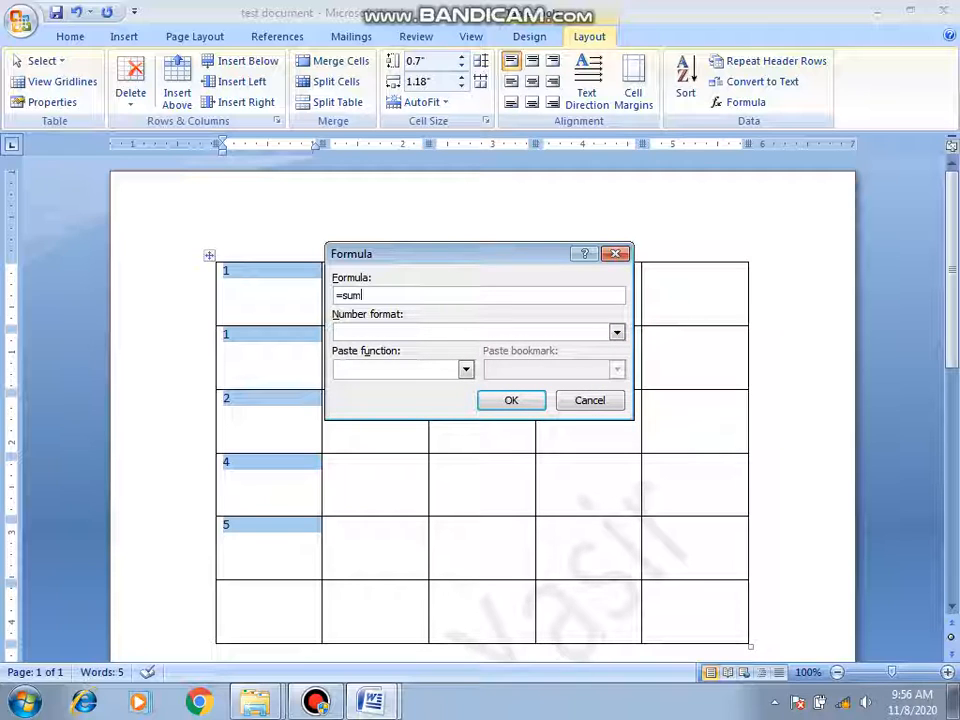
key("Return")
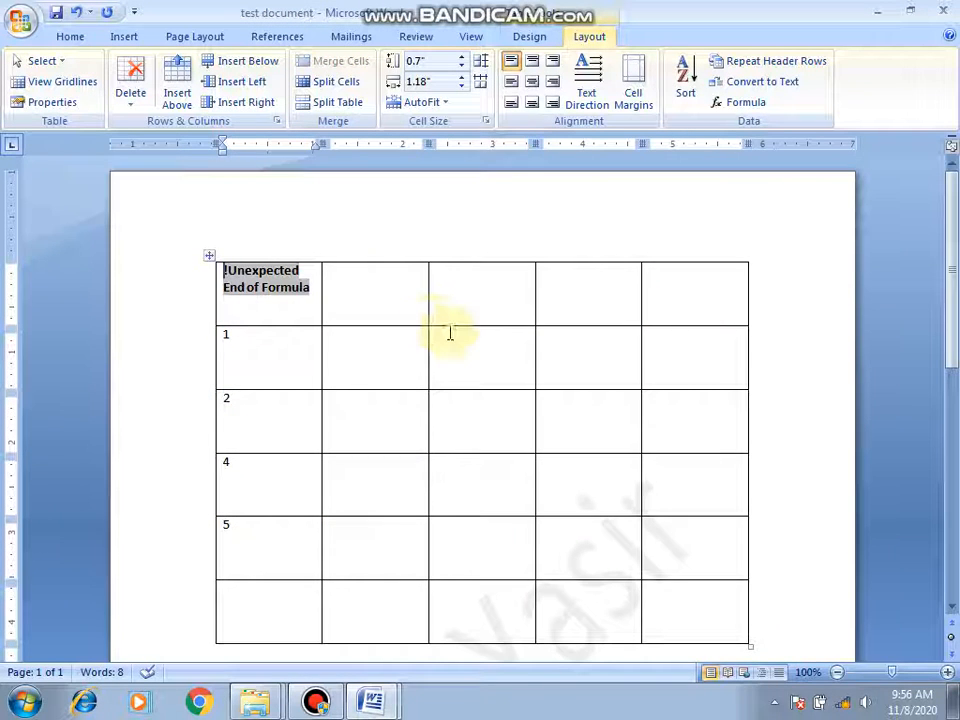
key("ctrl+z")
key("ctrl+z")
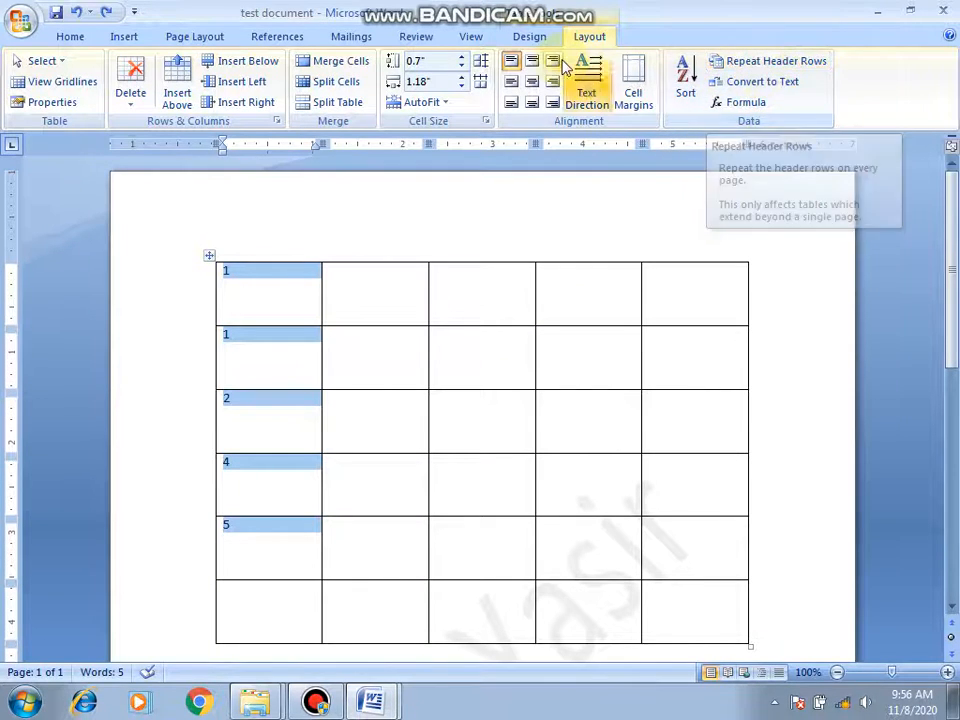
left_click(125, 38)
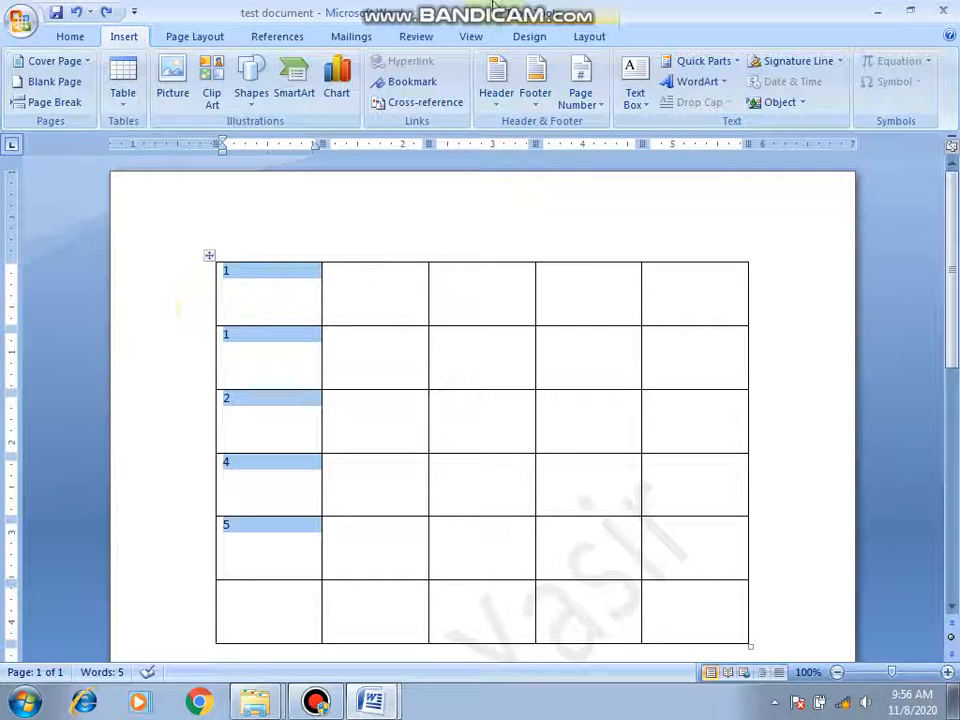
mouse_move(500, 8)
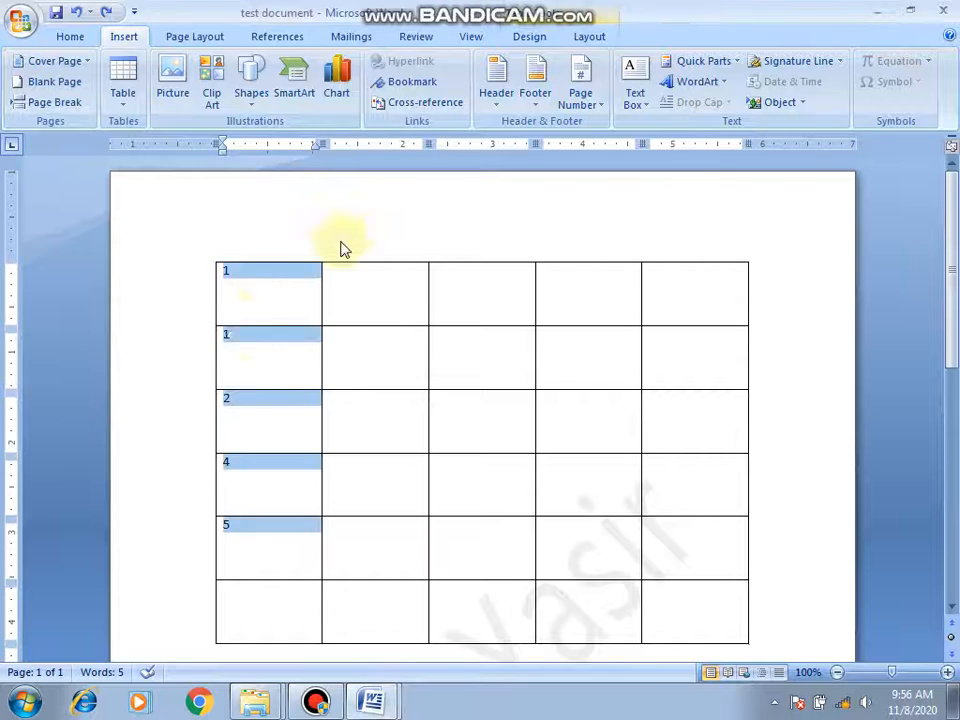
left_click(123, 103)
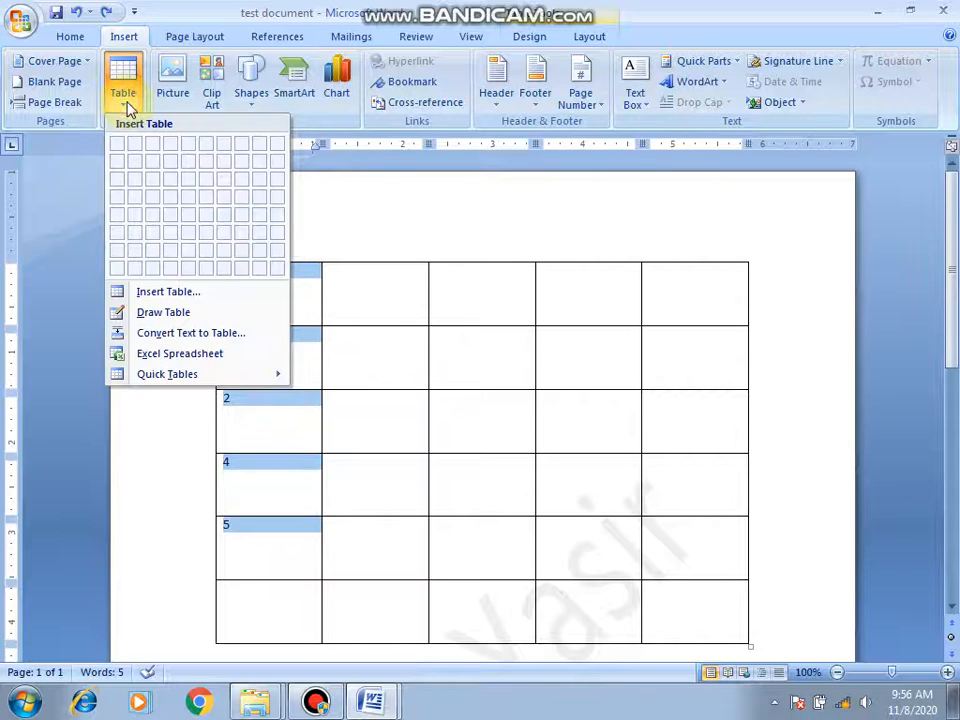
left_click(377, 424)
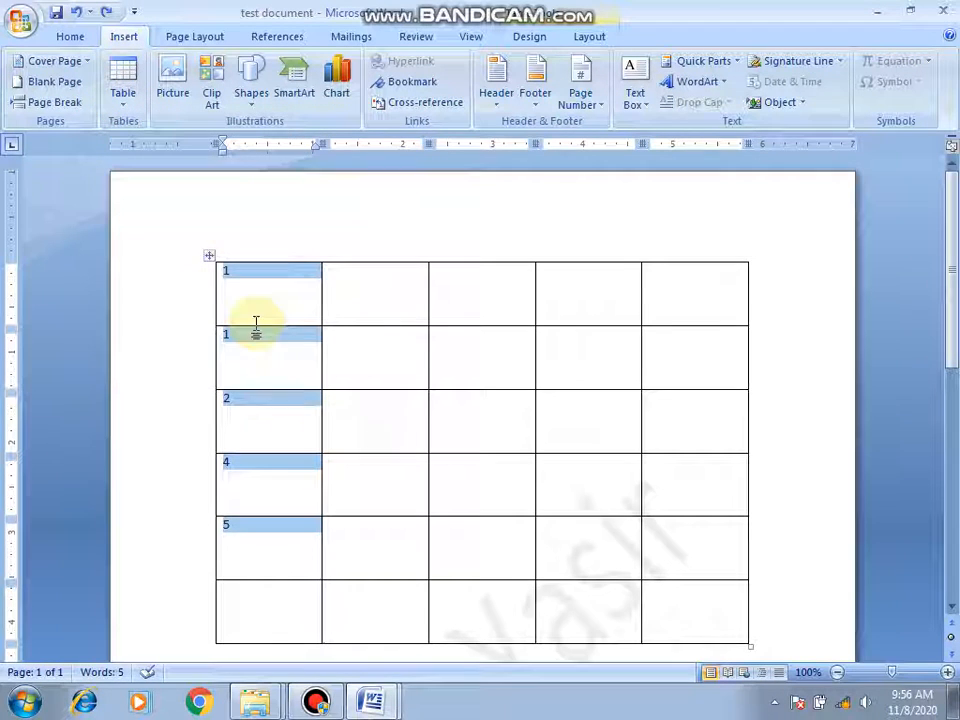
left_click(210, 258)
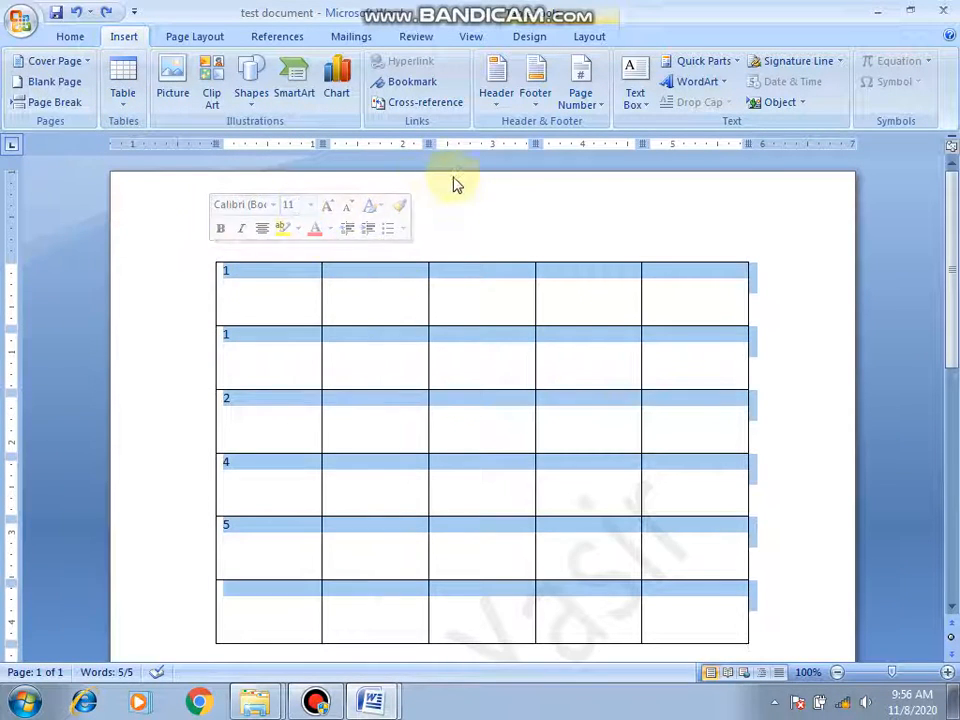
left_click(534, 37)
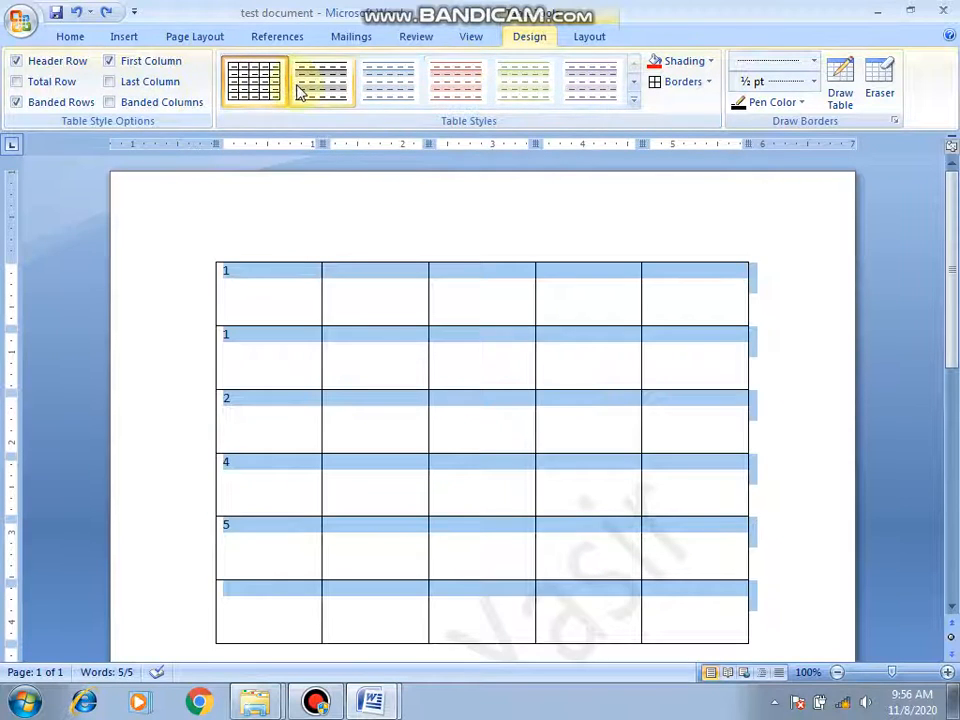
left_click(590, 38)
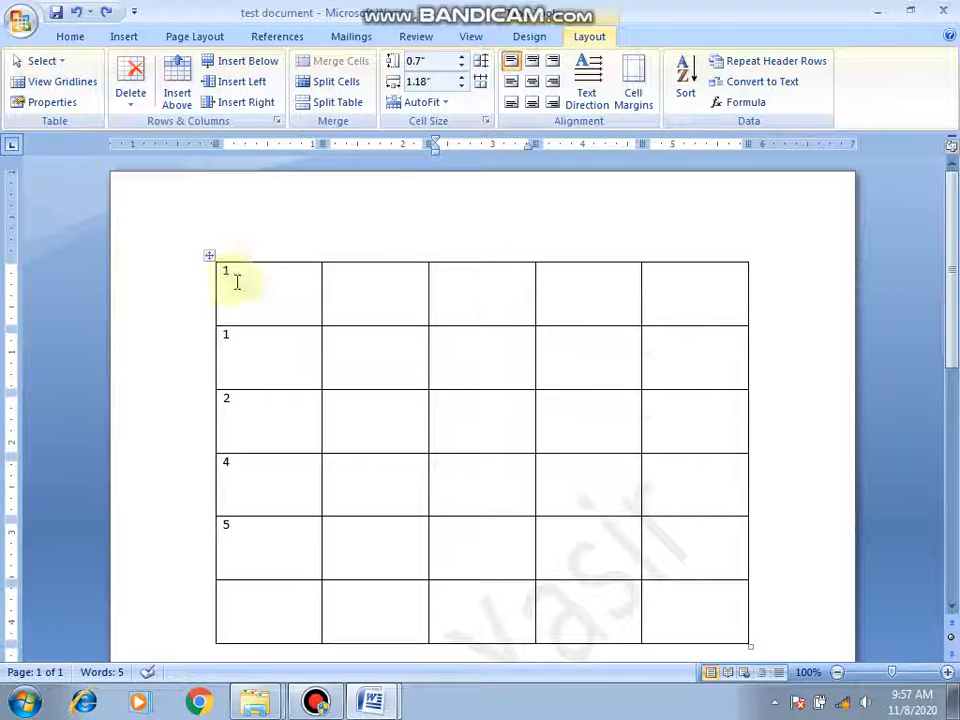
Step: Label the first row's cells Sr no, name, Rollno, subject and marks, replacing the 1 in the first cell
key("Return")
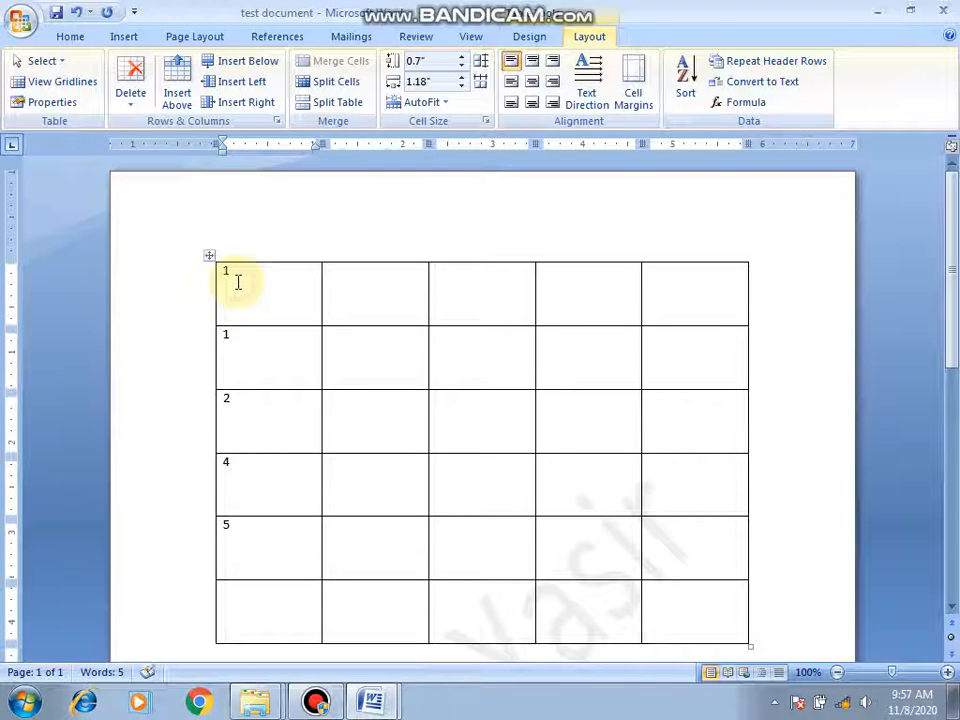
key("ctrl+a")
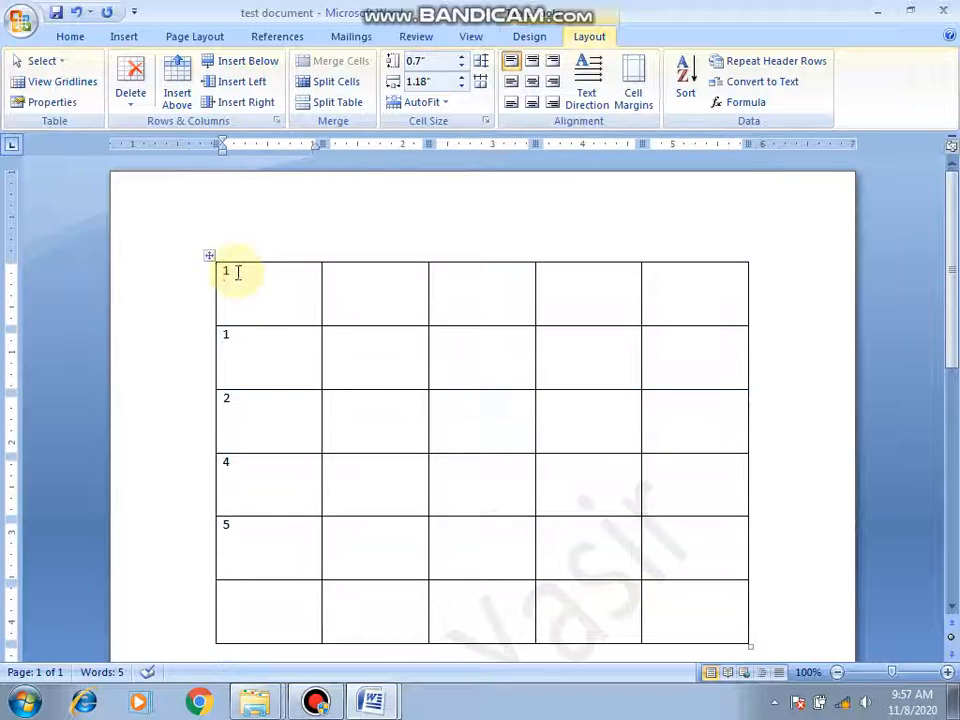
key("BackSpace")
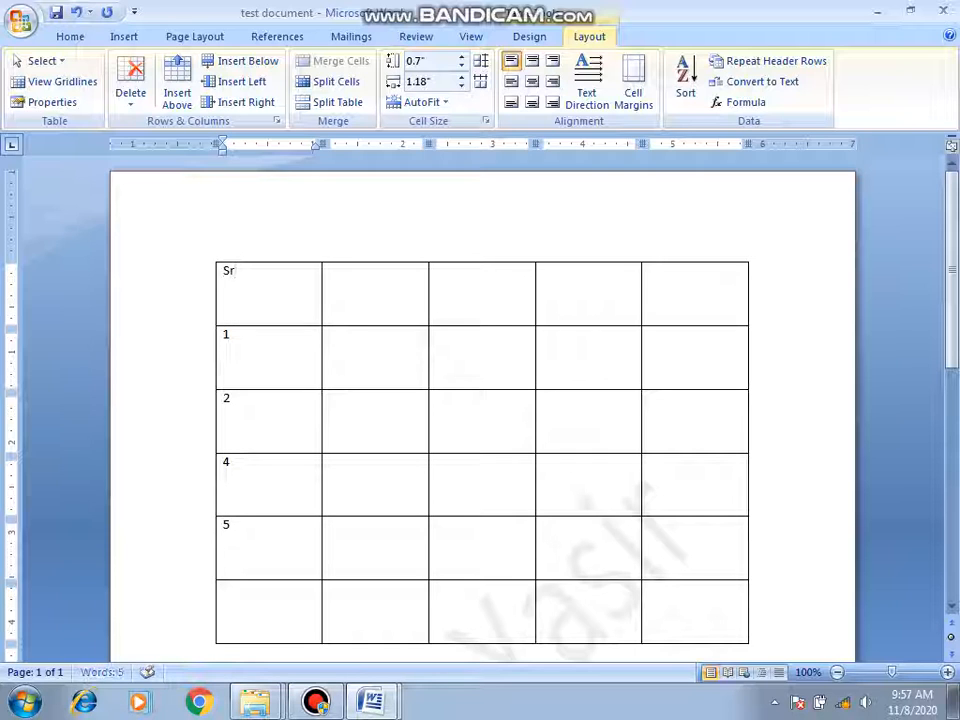
left_click(371, 294)
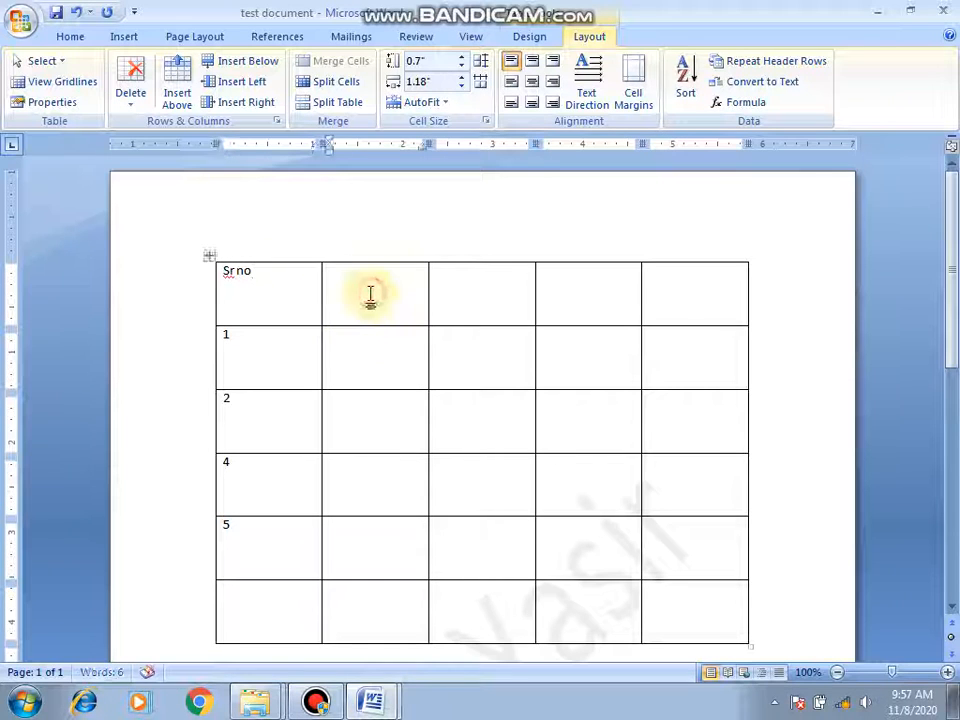
type("name")
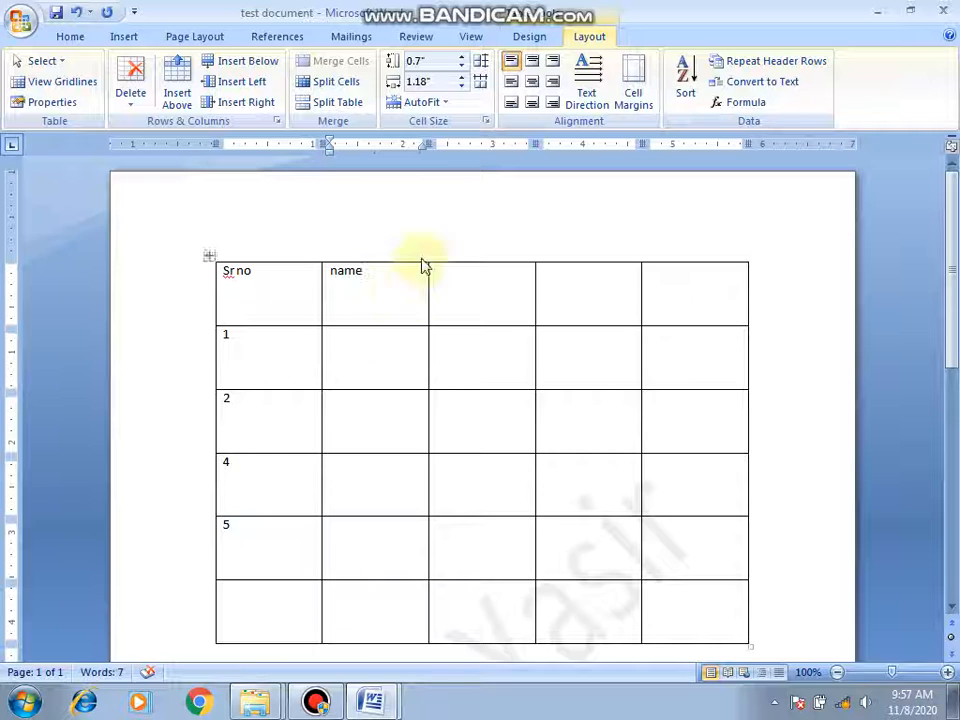
left_click(475, 287)
type("Rollno")
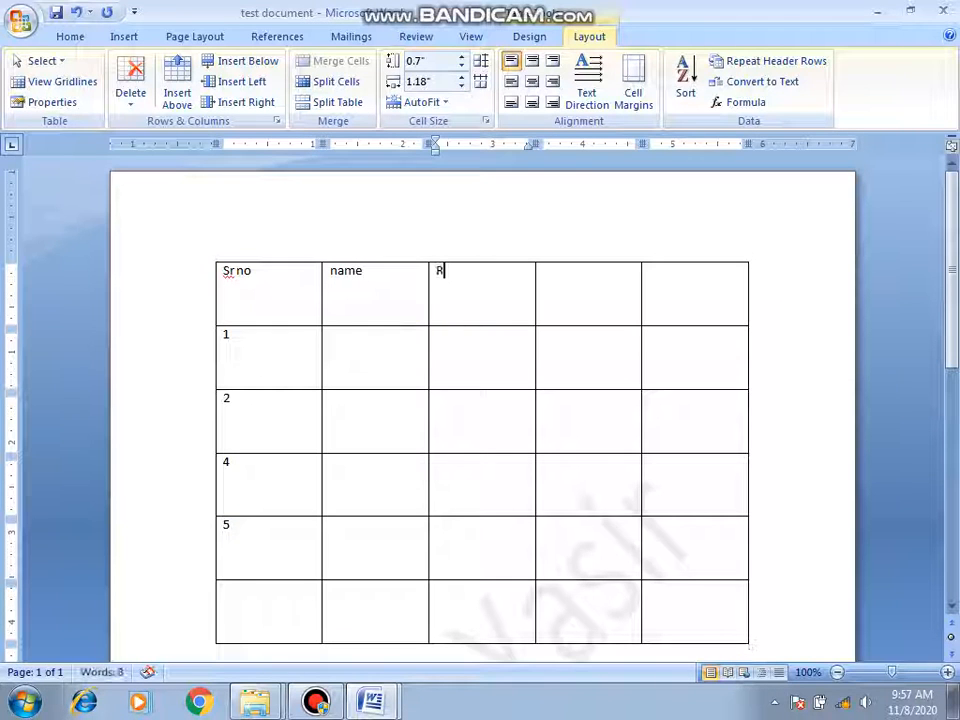
left_click(590, 290)
type("subject")
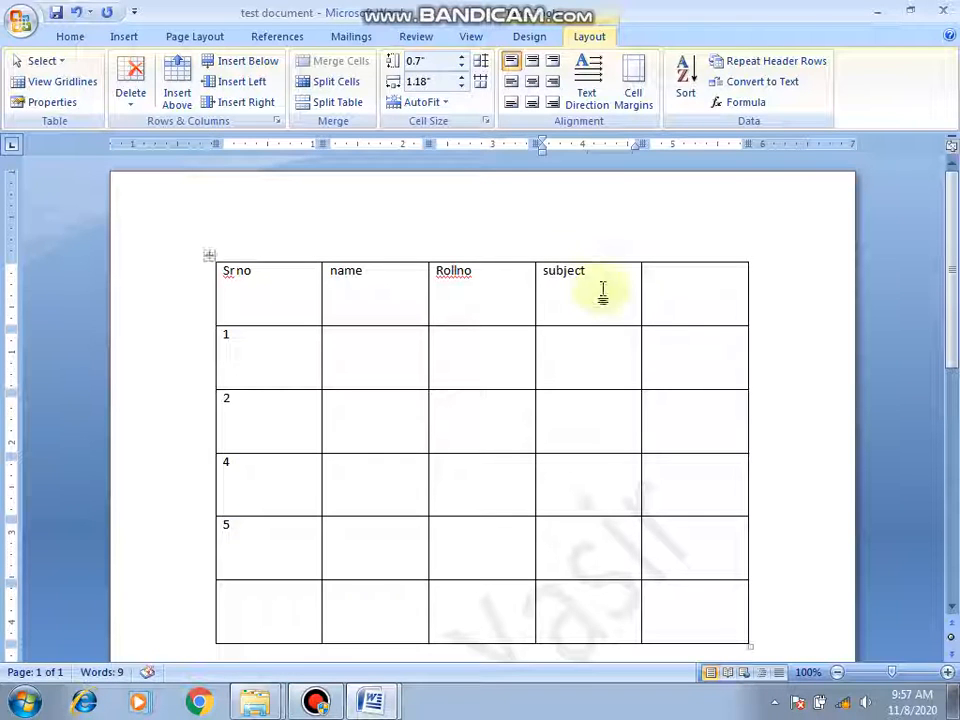
left_click(669, 291)
type("marks")
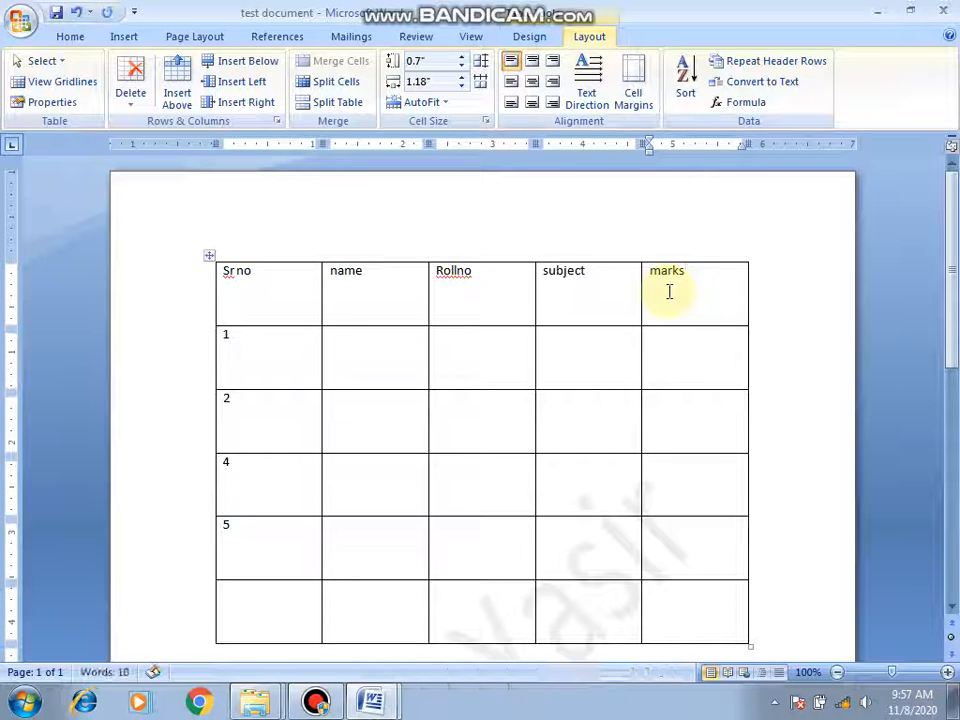
Step: Set the header row to repeat on every page and insert rows below the table until it spans four pages
left_click_drag(703, 266, 249, 279)
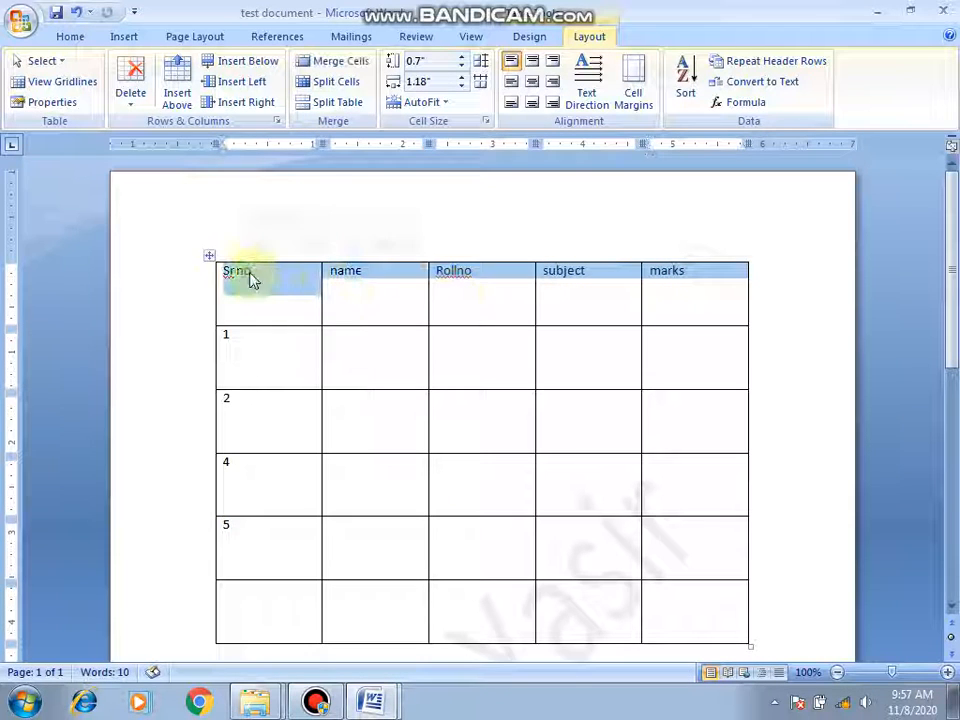
left_click(773, 70)
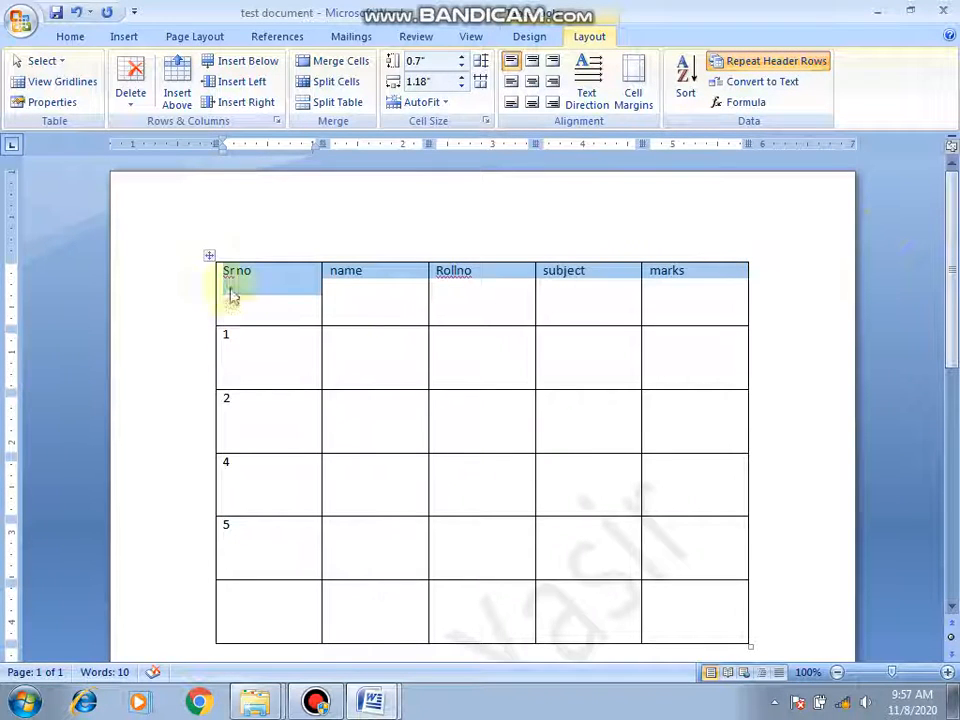
left_click(209, 257)
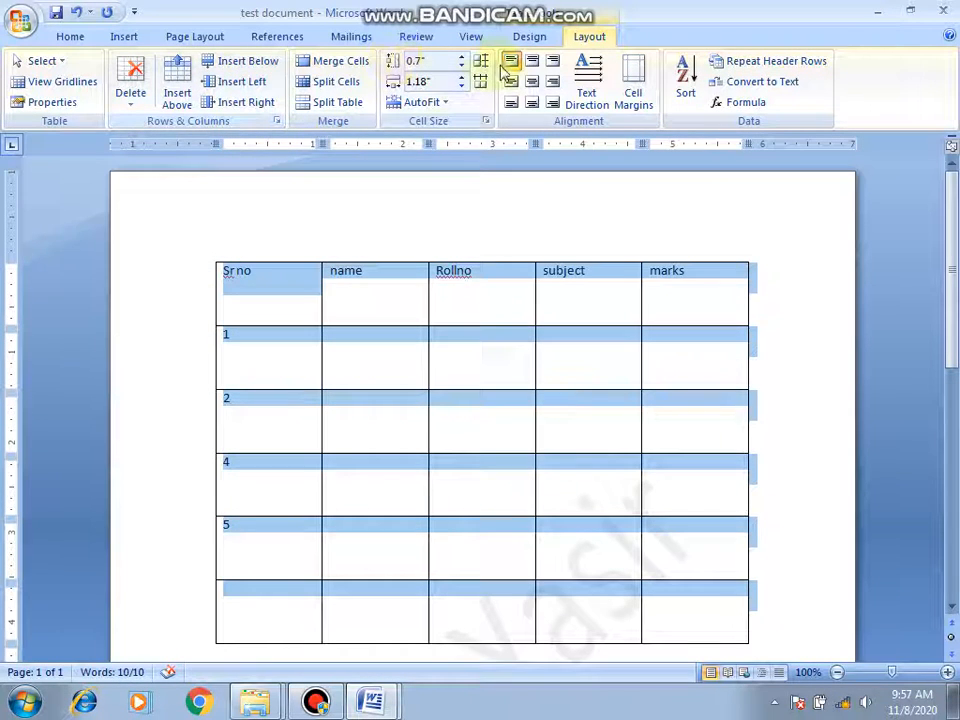
left_click(262, 68)
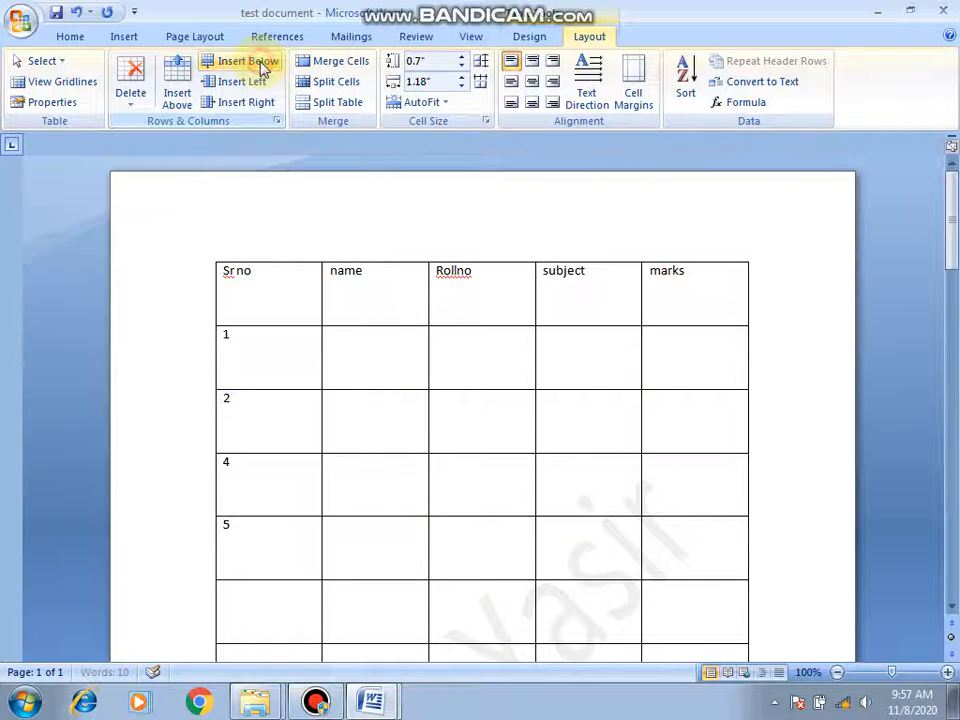
Step: Examine the repeated header row on the later pages and the Repeat Header Rows setting of the first page's header row
mouse_move(951, 192)
left_mouse_down()
mouse_move(935, 577)
mouse_move(949, 529)
mouse_move(949, 561)
mouse_move(945, 493)
left_mouse_up()
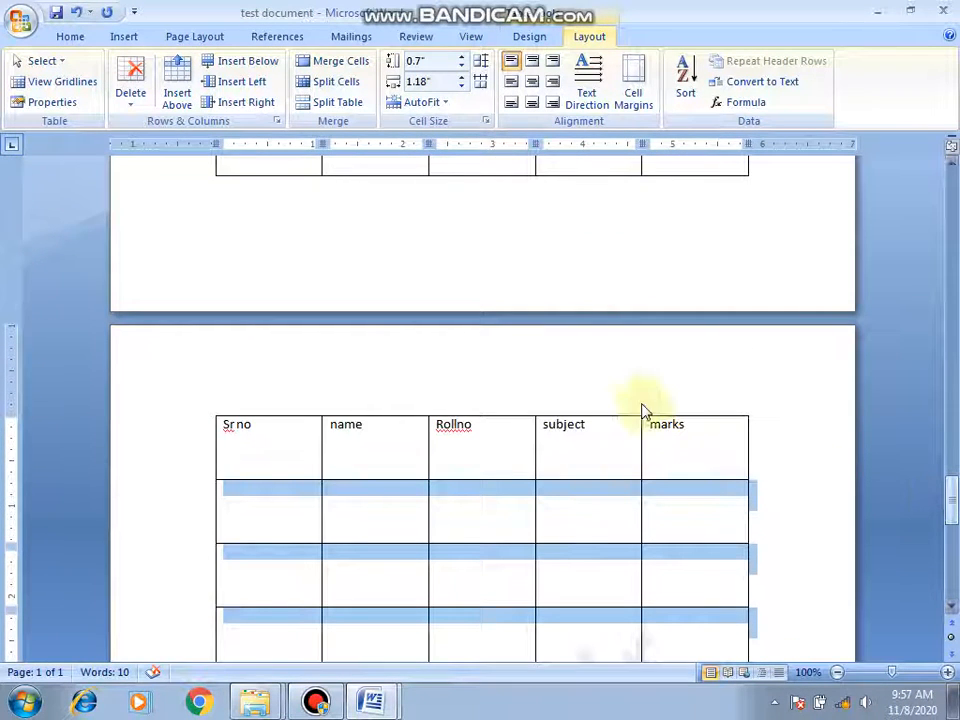
left_click(691, 434)
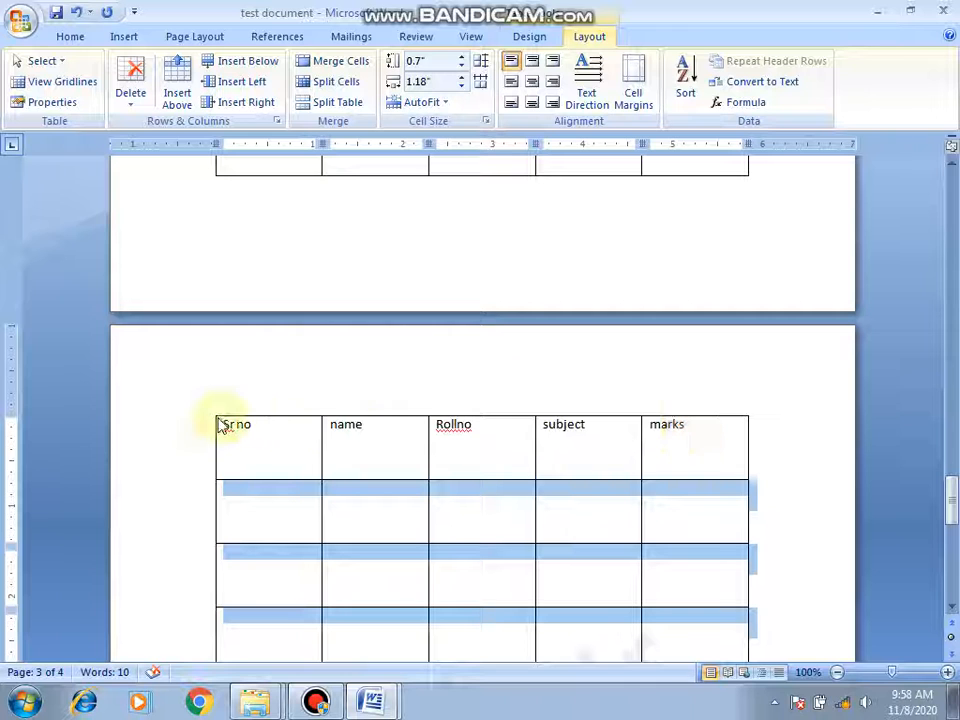
double_click(363, 438)
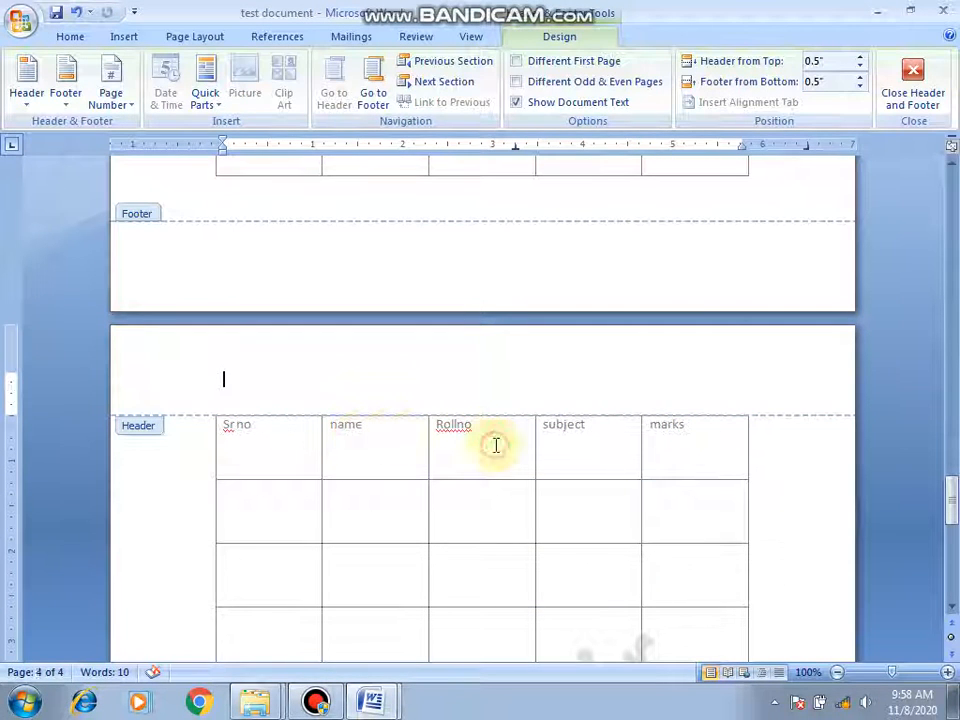
double_click(784, 511)
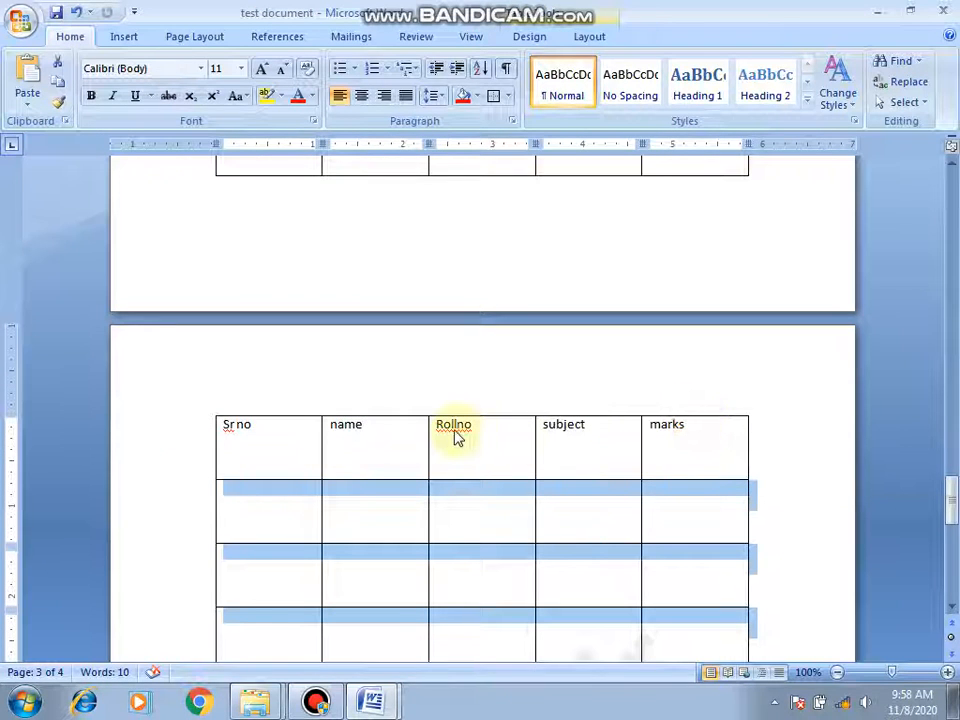
left_click_drag(949, 499, 943, 199)
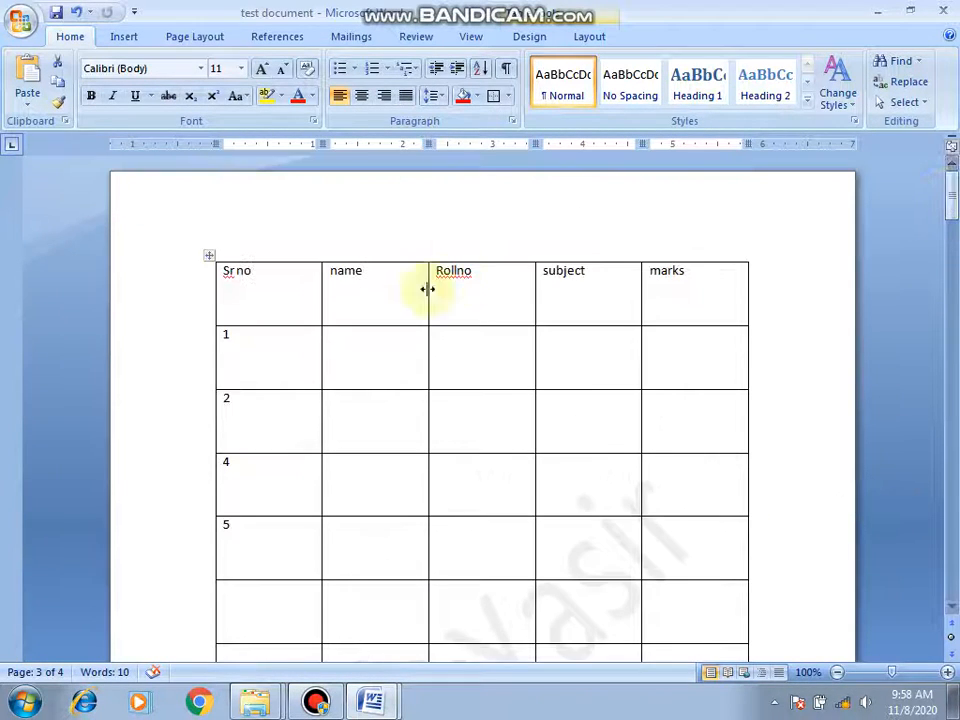
left_click_drag(229, 270, 662, 287)
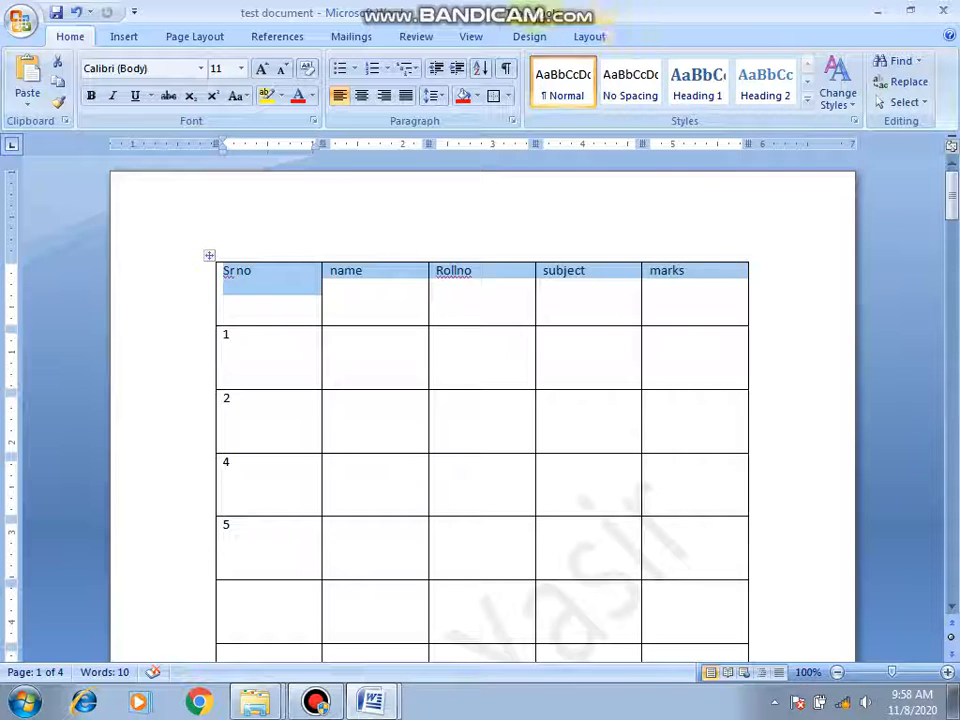
left_click(532, 34)
left_click(586, 37)
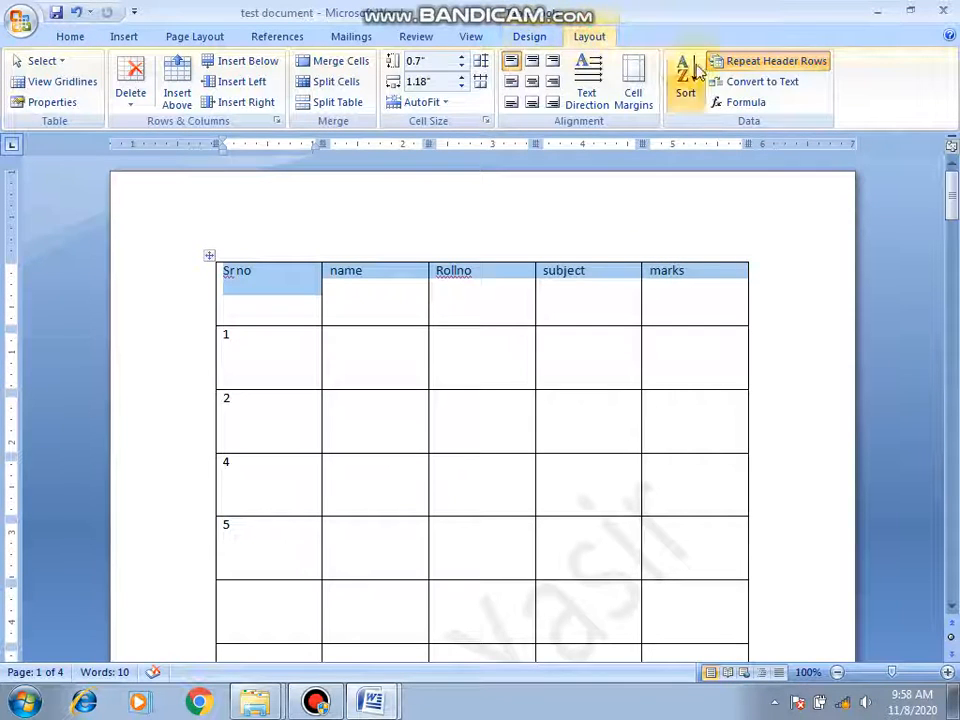
Step: Format the table's header row text as bold and red at font size 18
left_click(762, 68)
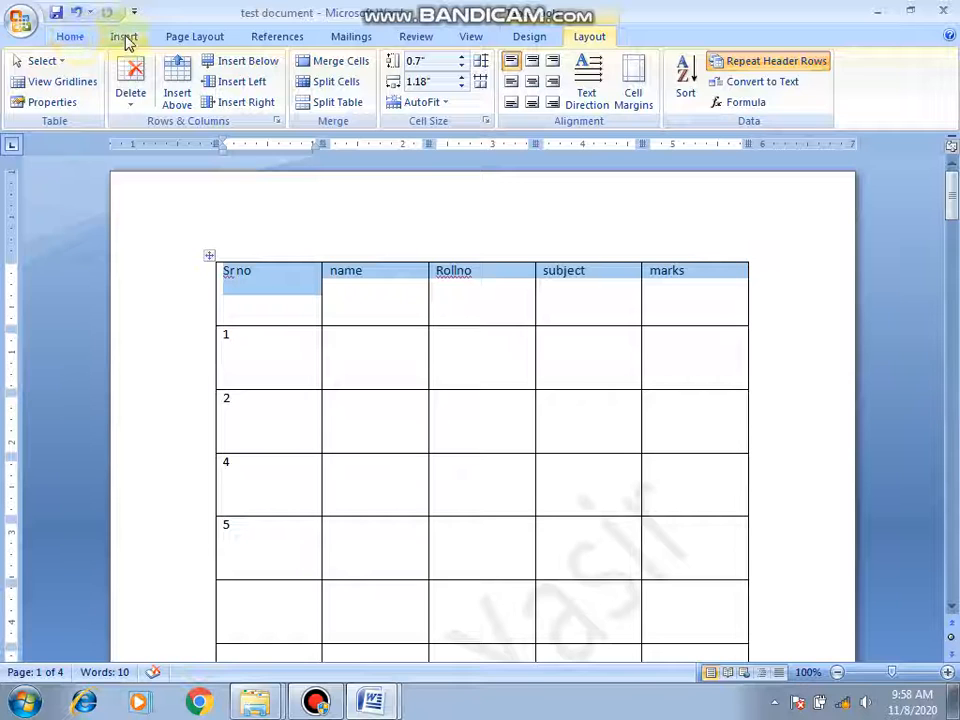
left_click(74, 37)
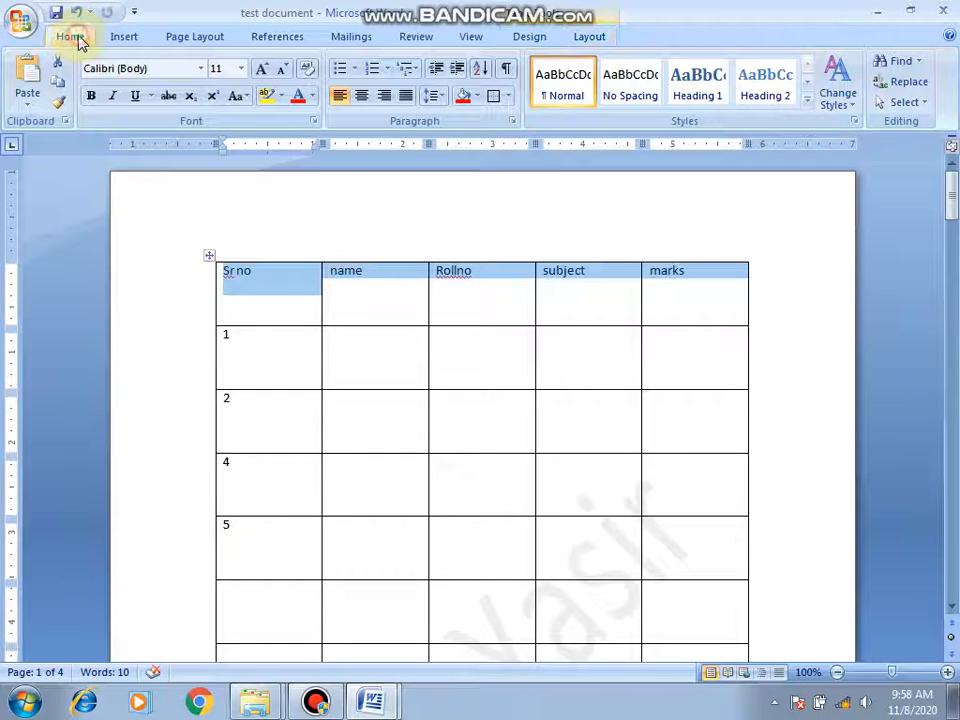
left_click(91, 100)
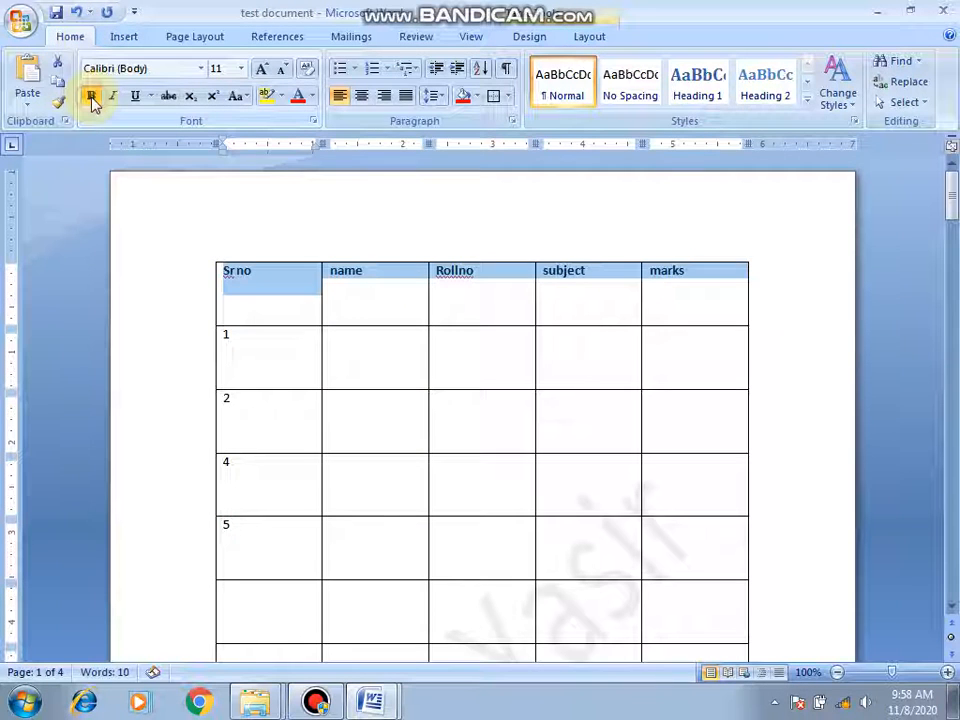
left_click(305, 102)
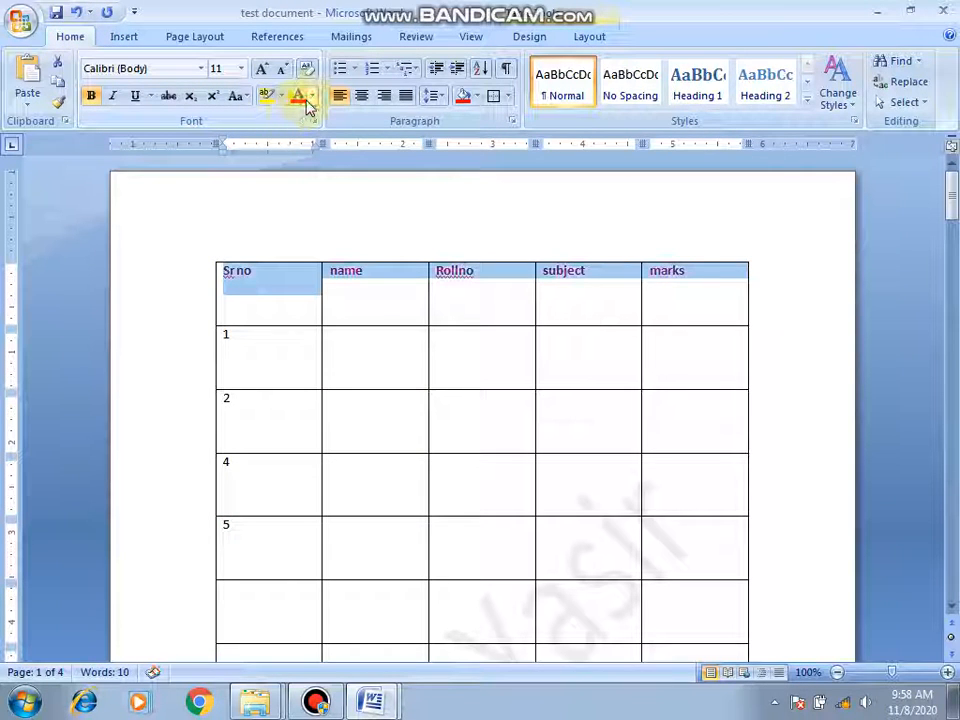
left_click(261, 71)
left_click(261, 71)
left_click(261, 71)
left_click(261, 71)
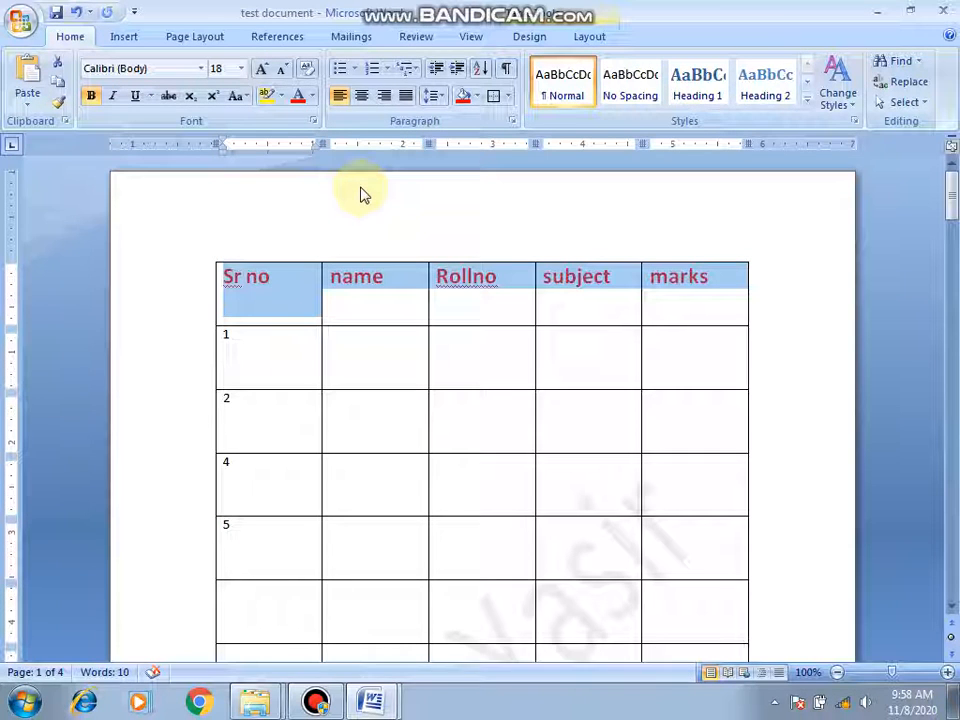
Step: Select the whole document content and delete the entire table
left_click(135, 38)
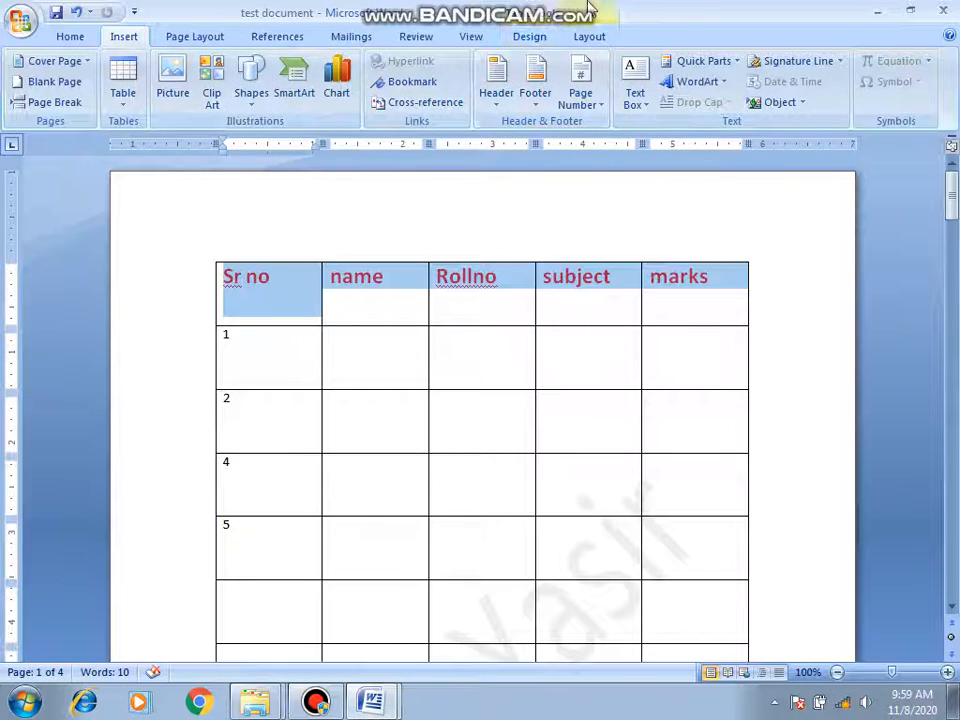
mouse_move(590, 8)
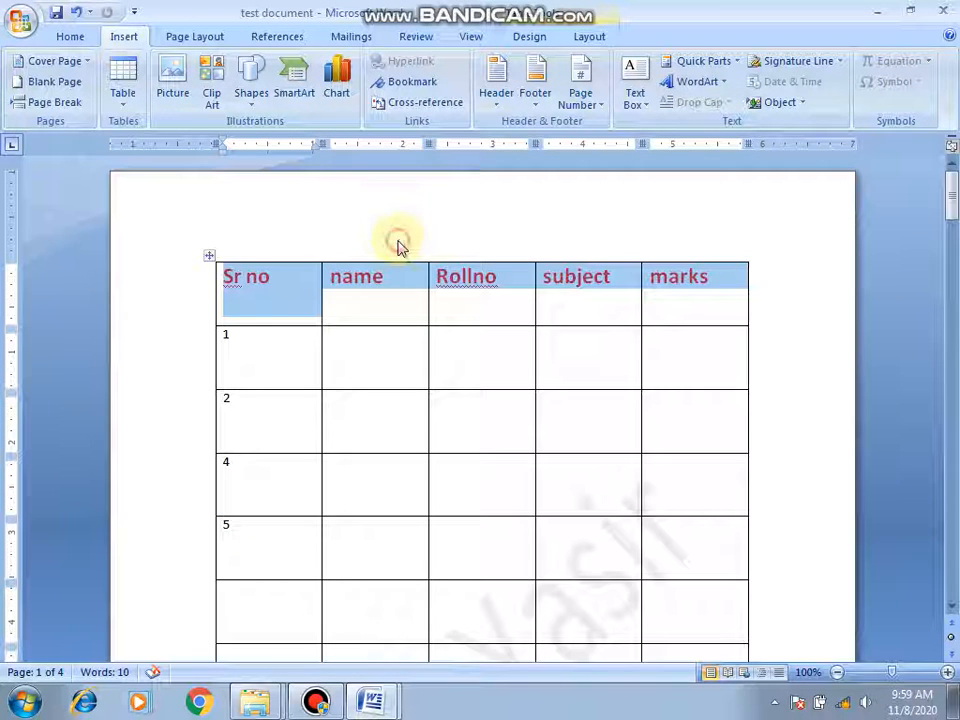
left_click_drag(952, 200, 948, 288)
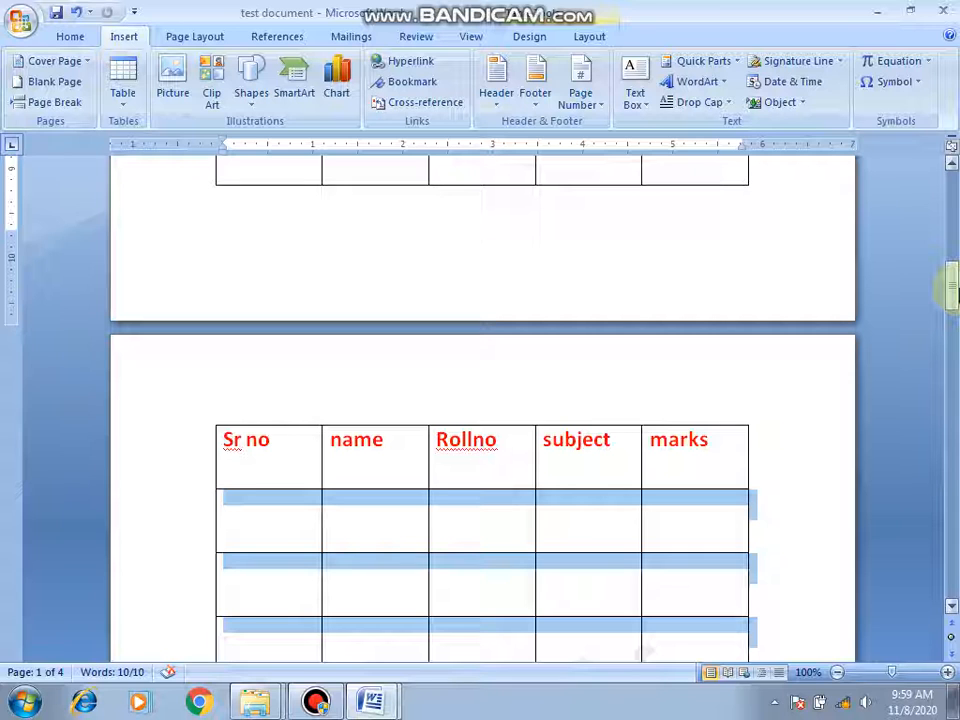
key("Delete")
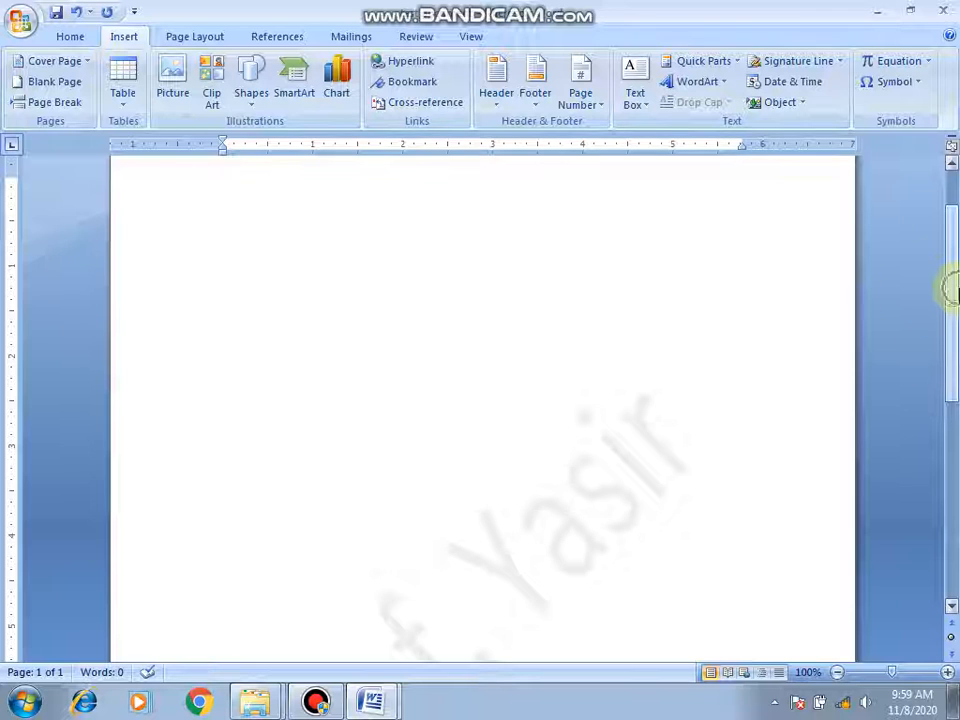
Step: Insert the orange chrysanthemum picture from the Sample Pictures folder into the empty document
mouse_move(577, 8)
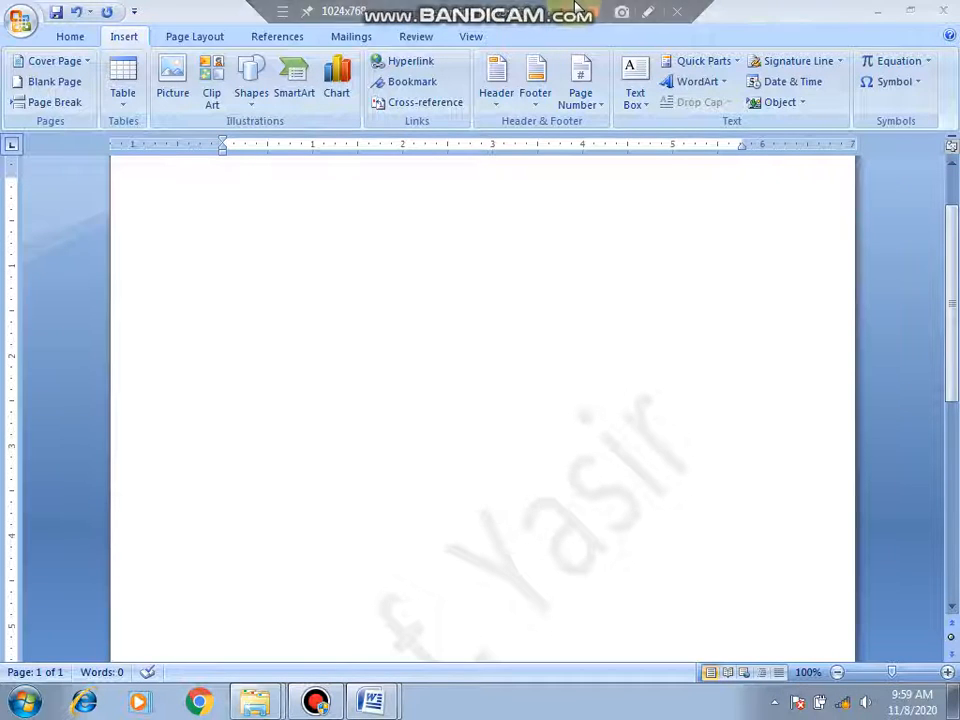
left_click(172, 76)
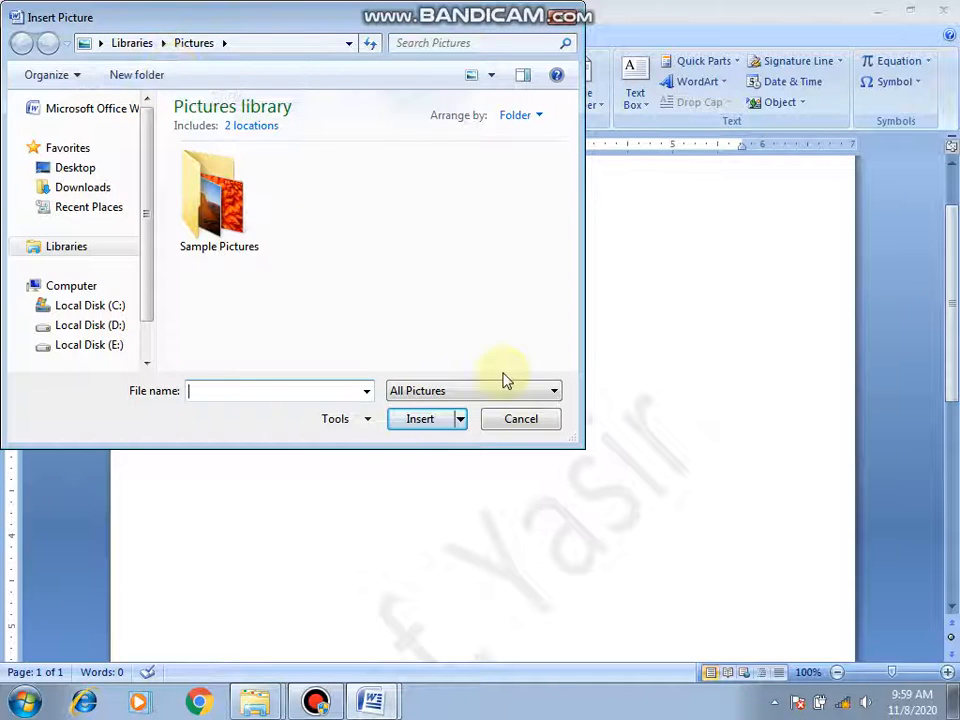
left_click(530, 424)
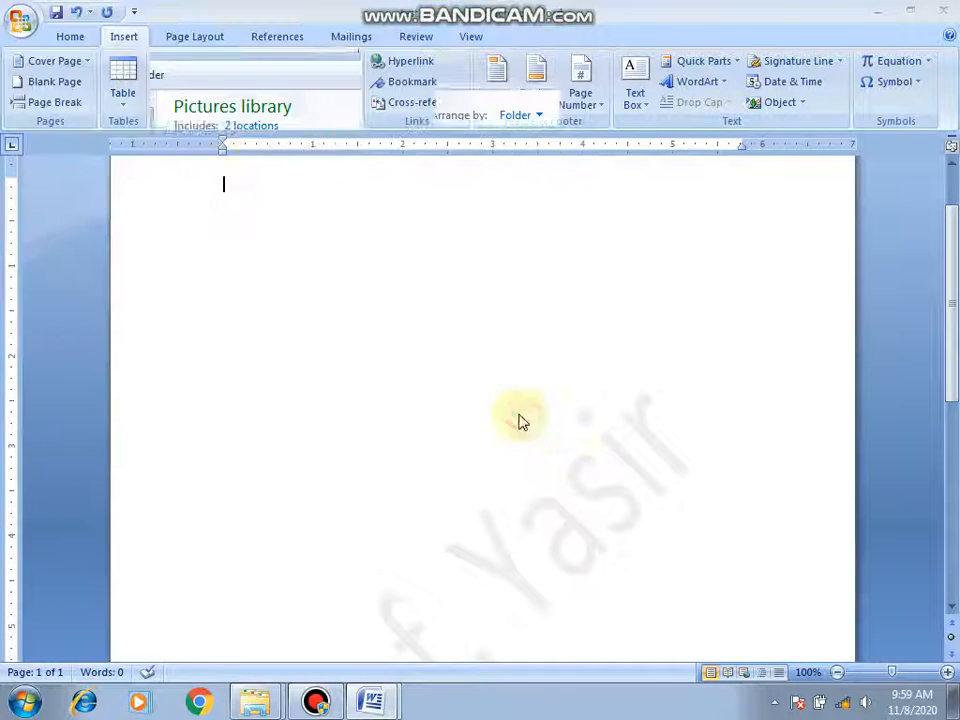
left_click(168, 84)
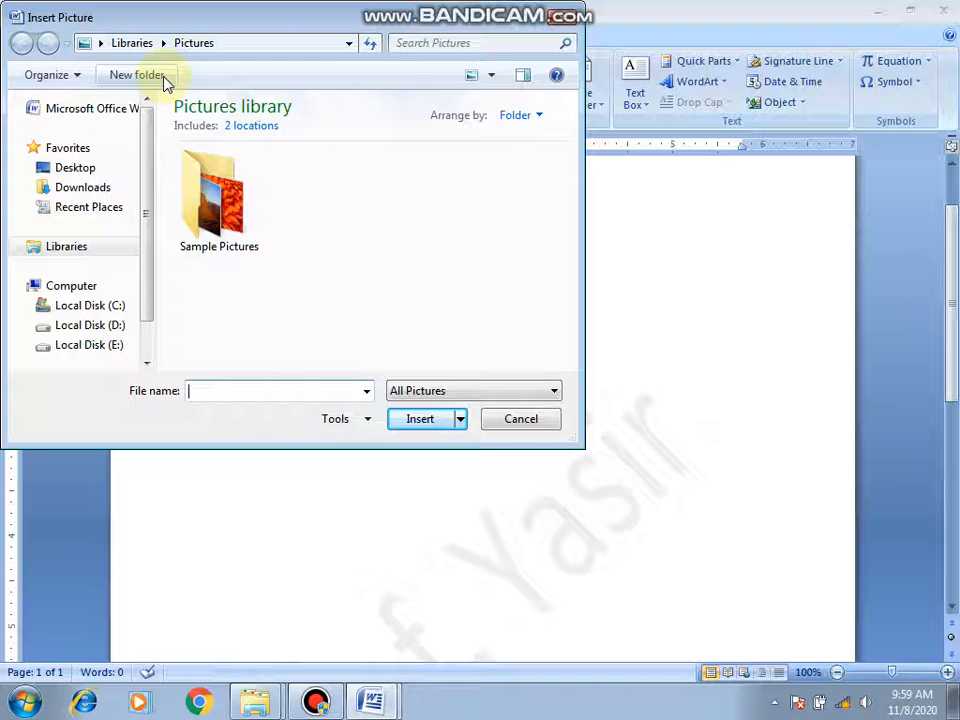
double_click(214, 196)
left_click(224, 198)
double_click(223, 197)
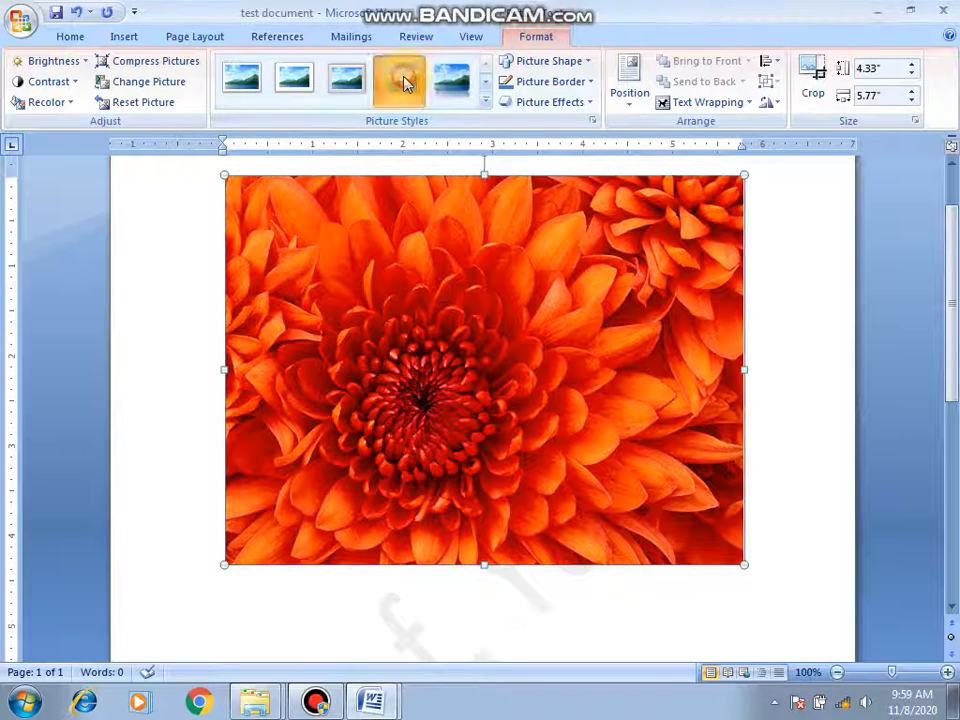
Step: Try the rounded reflected picture style on the flower picture, and apply the tilted perspective style with a thick white frame instead
left_click(452, 82)
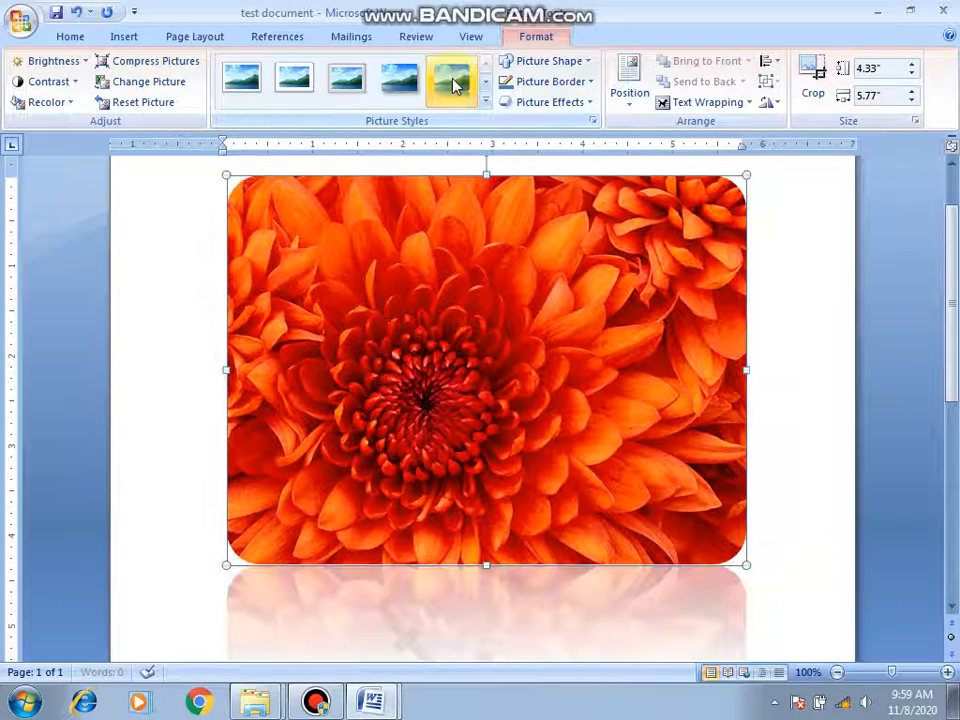
left_click(486, 101)
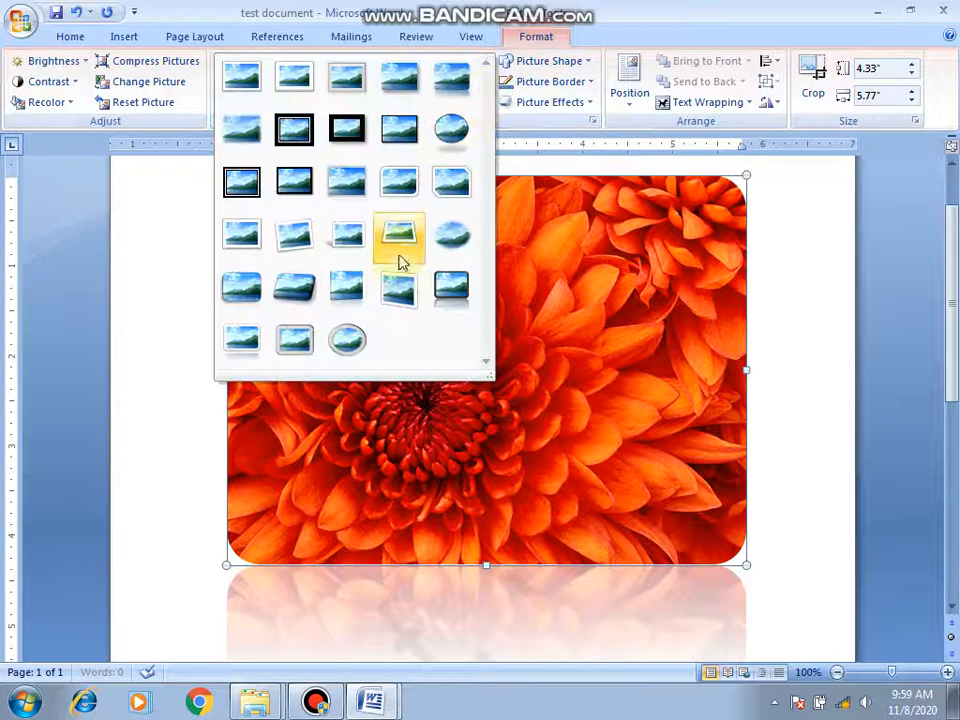
left_click(397, 292)
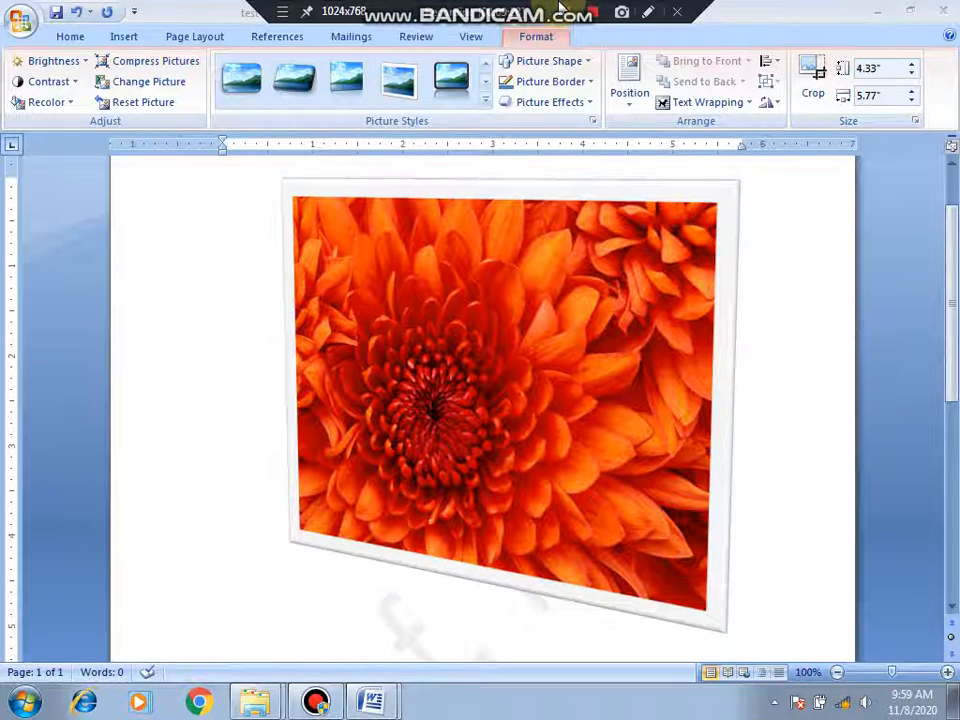
Step: Change the flower picture's shape to a parallelogram and give it a blue border
left_click(589, 62)
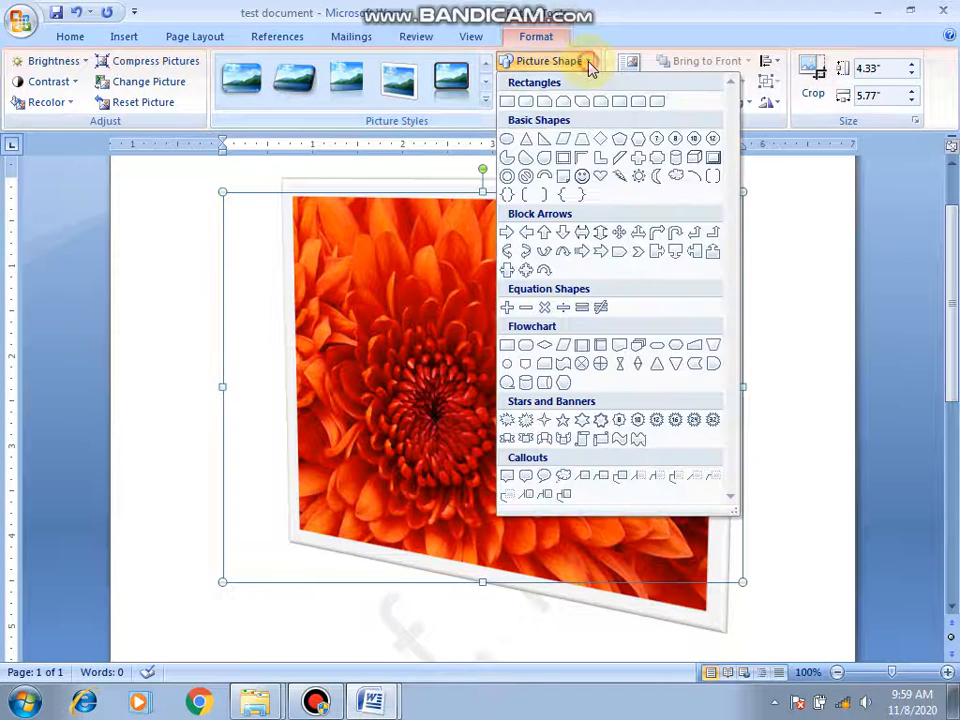
left_click(563, 139)
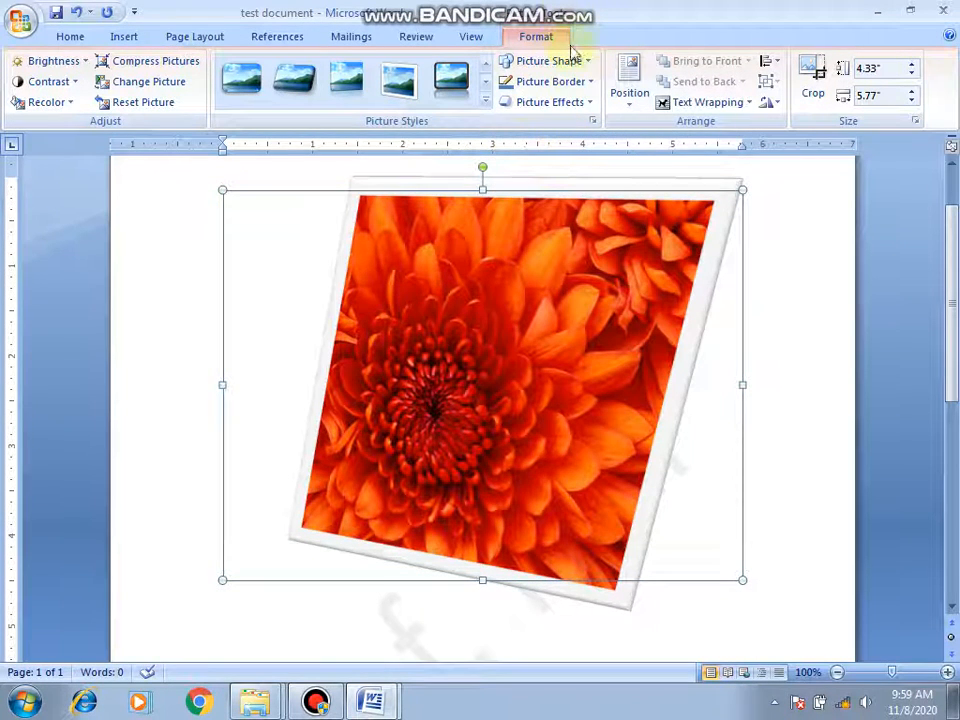
left_click(583, 83)
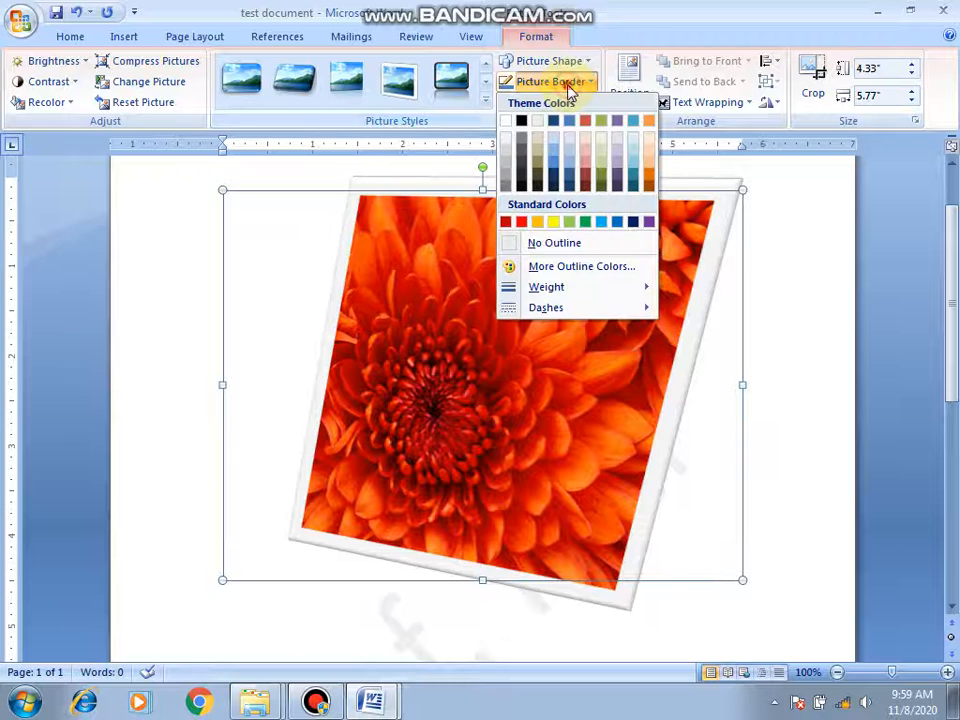
left_click(553, 161)
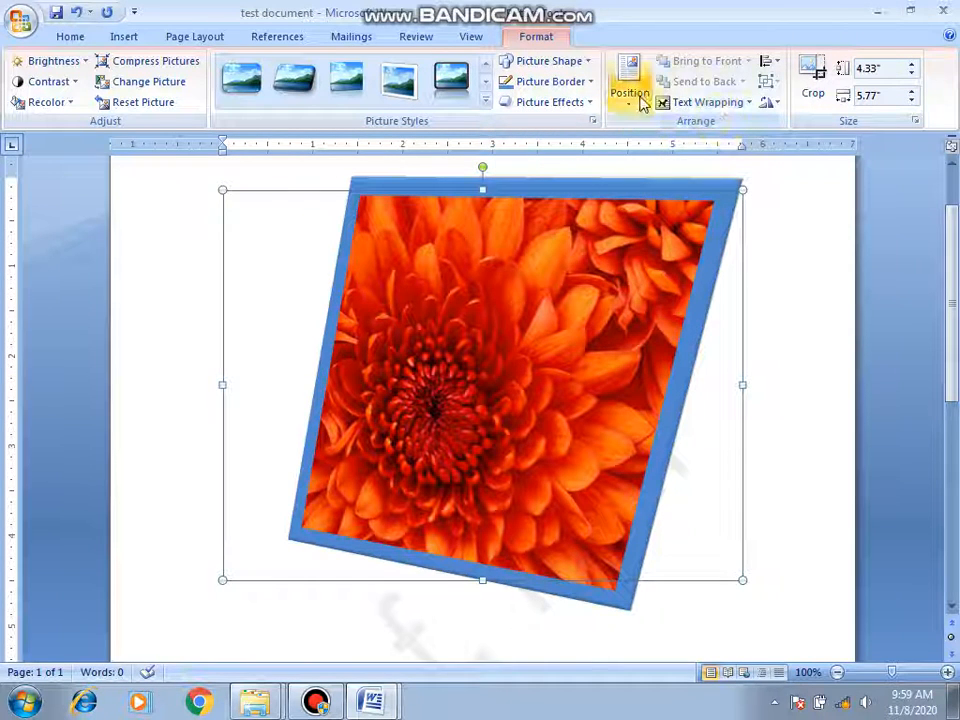
mouse_move(619, 9)
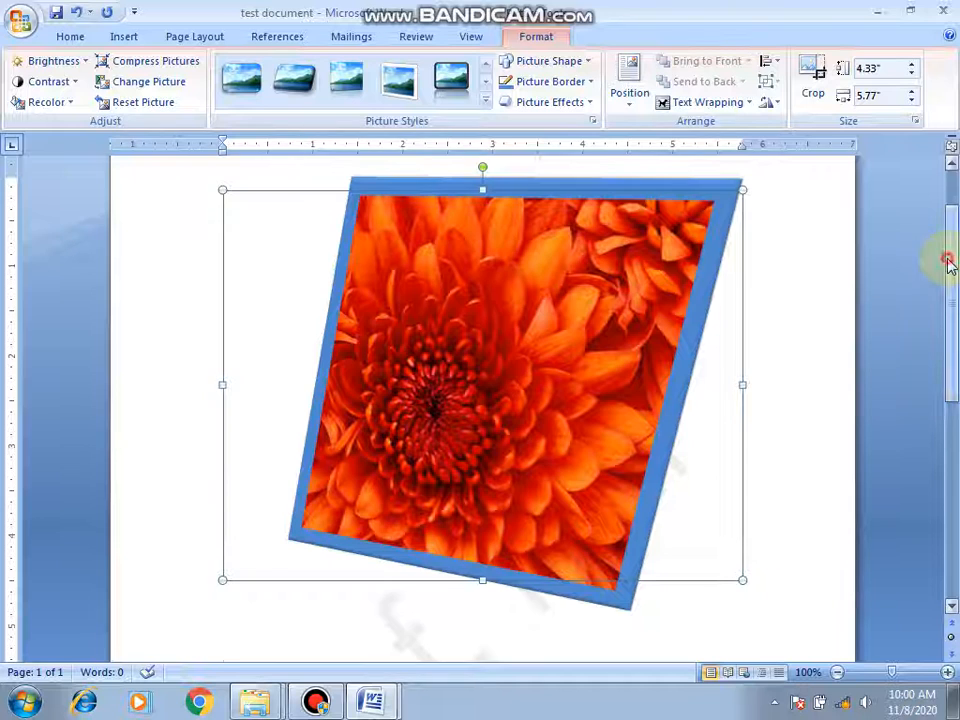
mouse_move(949, 259)
left_mouse_down()
mouse_move(940, 275)
mouse_move(937, 250)
left_mouse_up()
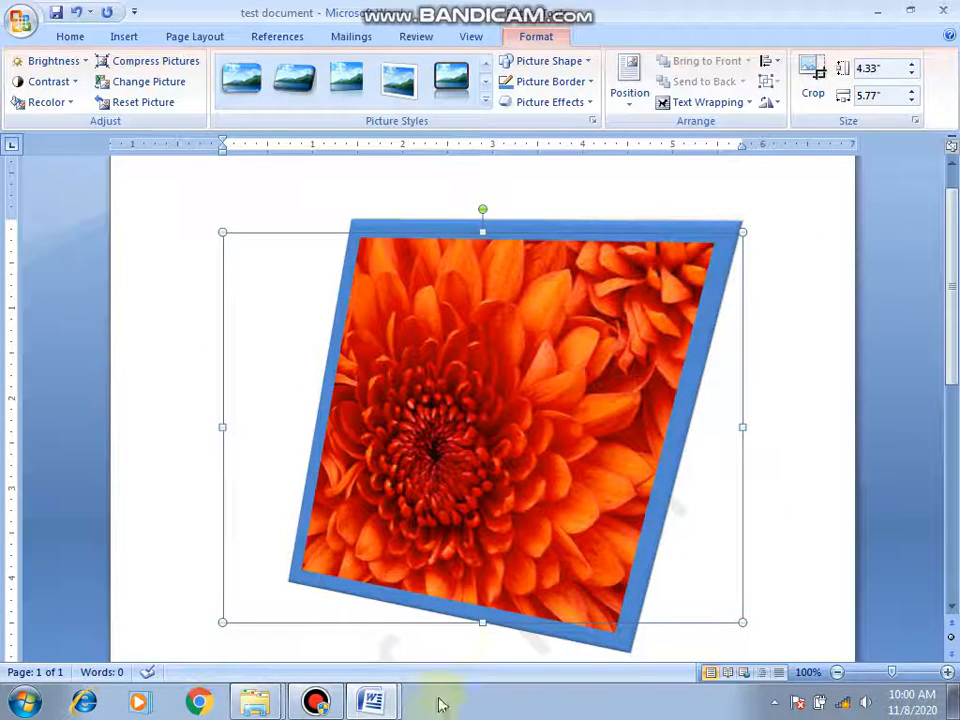
left_click(391, 710)
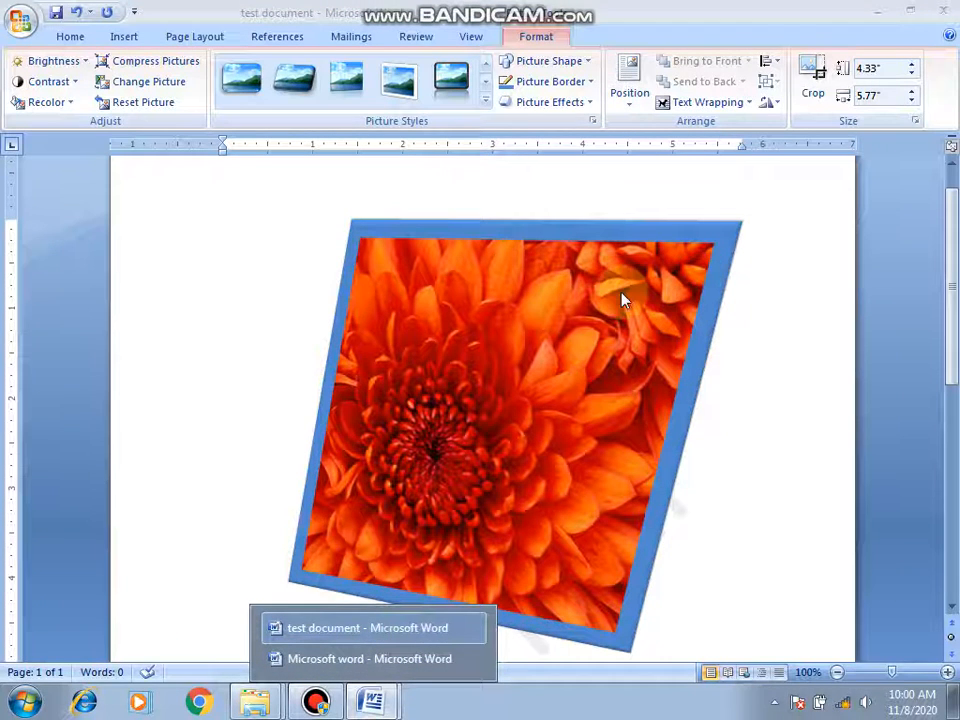
mouse_move(601, 8)
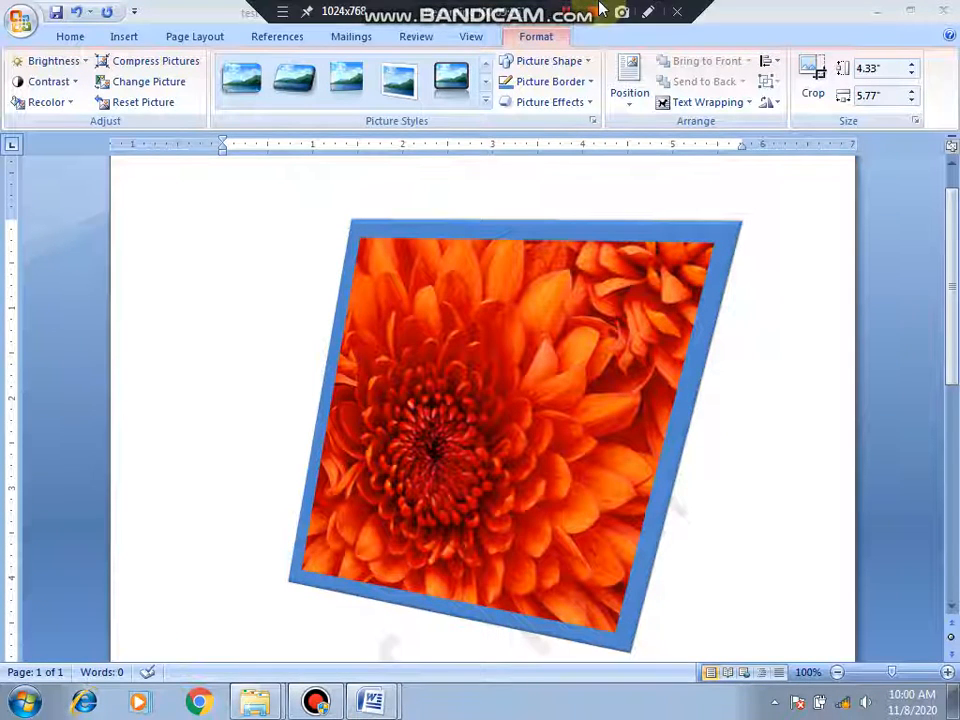
left_click(514, 306)
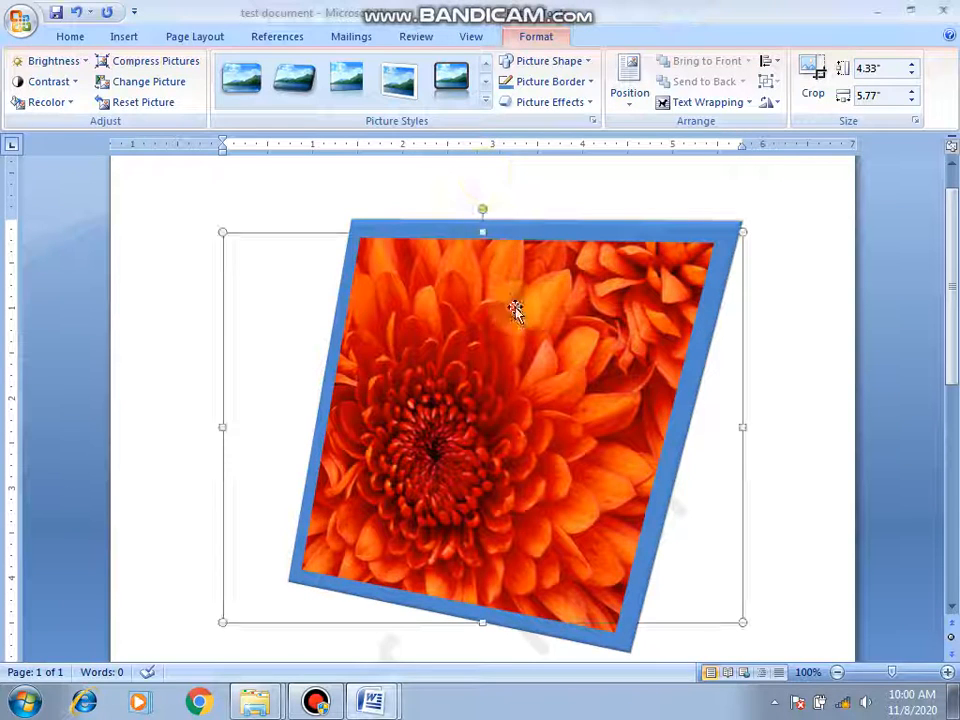